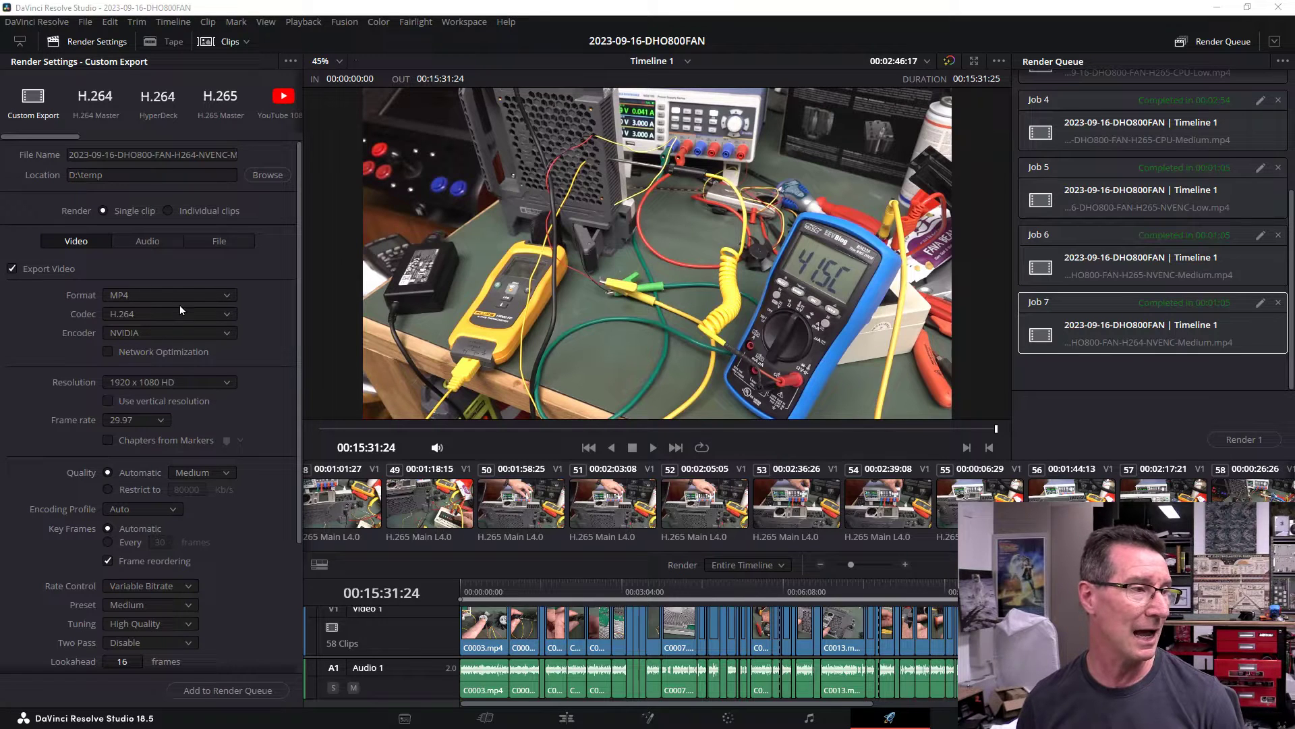
Keep the MP4 format, change the codec from H.264 to AV1, and leave the encoder type on NVIDIA.
left_click(224, 294)
left_click(217, 295)
left_click(229, 313)
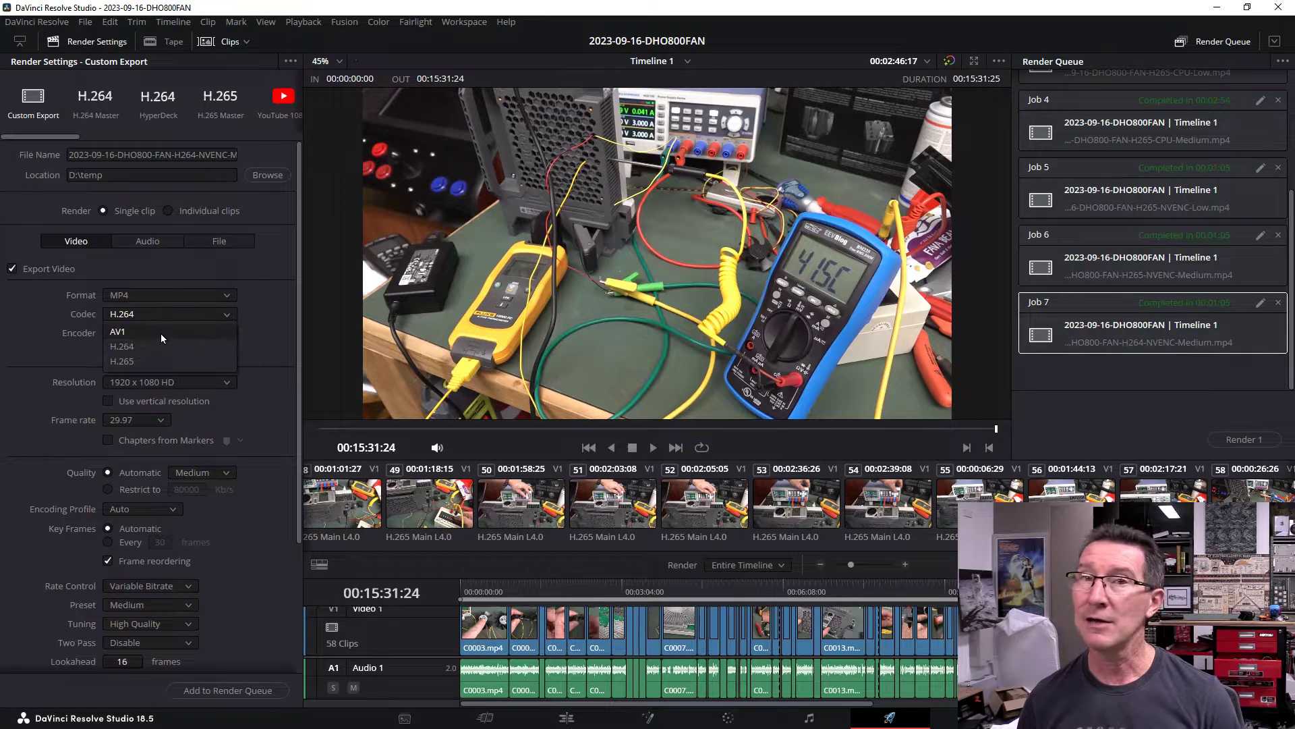
left_click(161, 333)
left_click(228, 333)
left_click(227, 350)
left_click(226, 330)
left_click(227, 331)
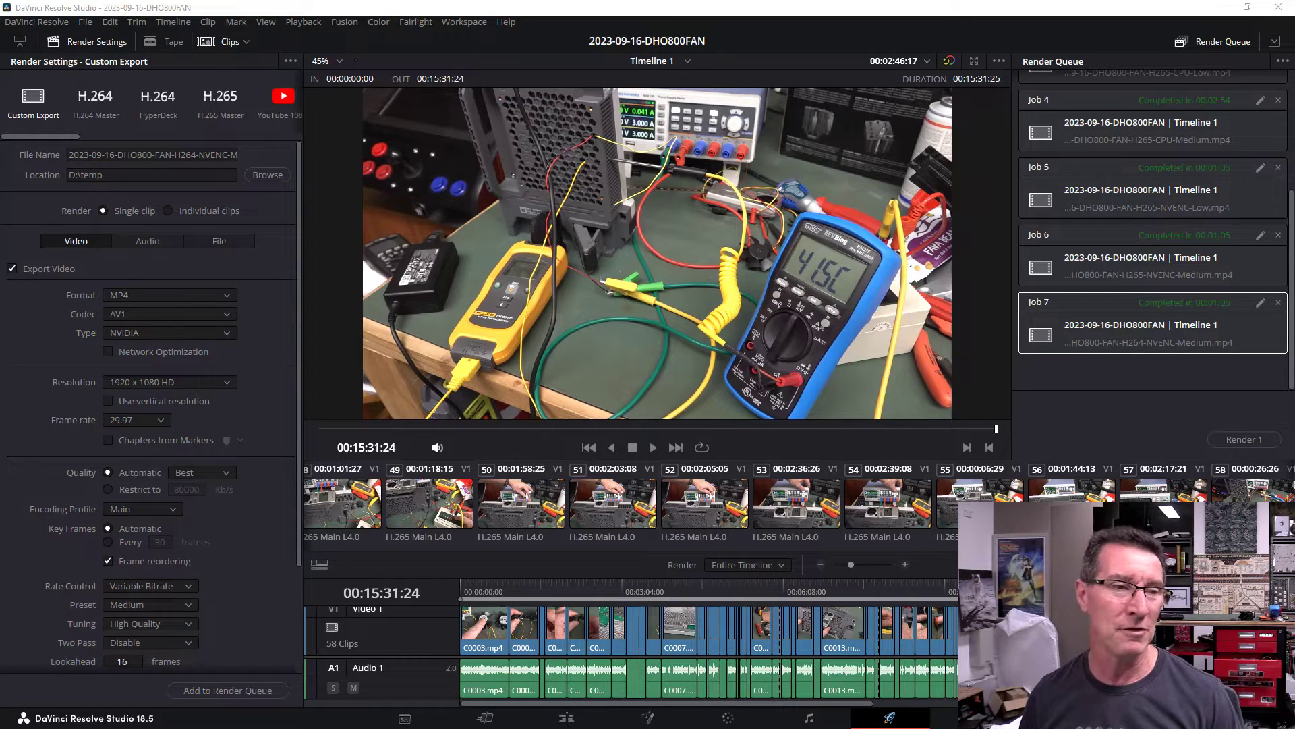
Back in Resolve, change the MP4 codec to H.265 and list its Auto, NVIDIA and Native encoders.
key("alt+Tab")
left_click_drag(1212, 62, 1294, 76)
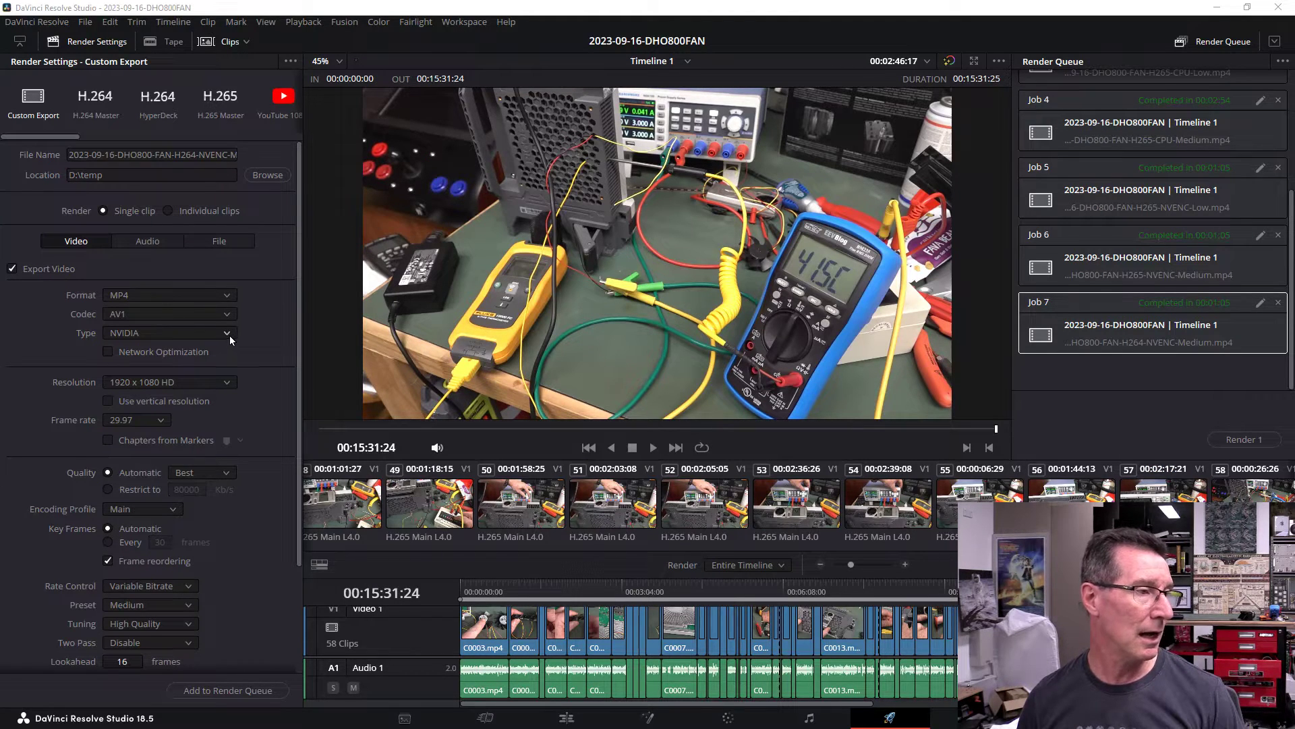
left_click(227, 317)
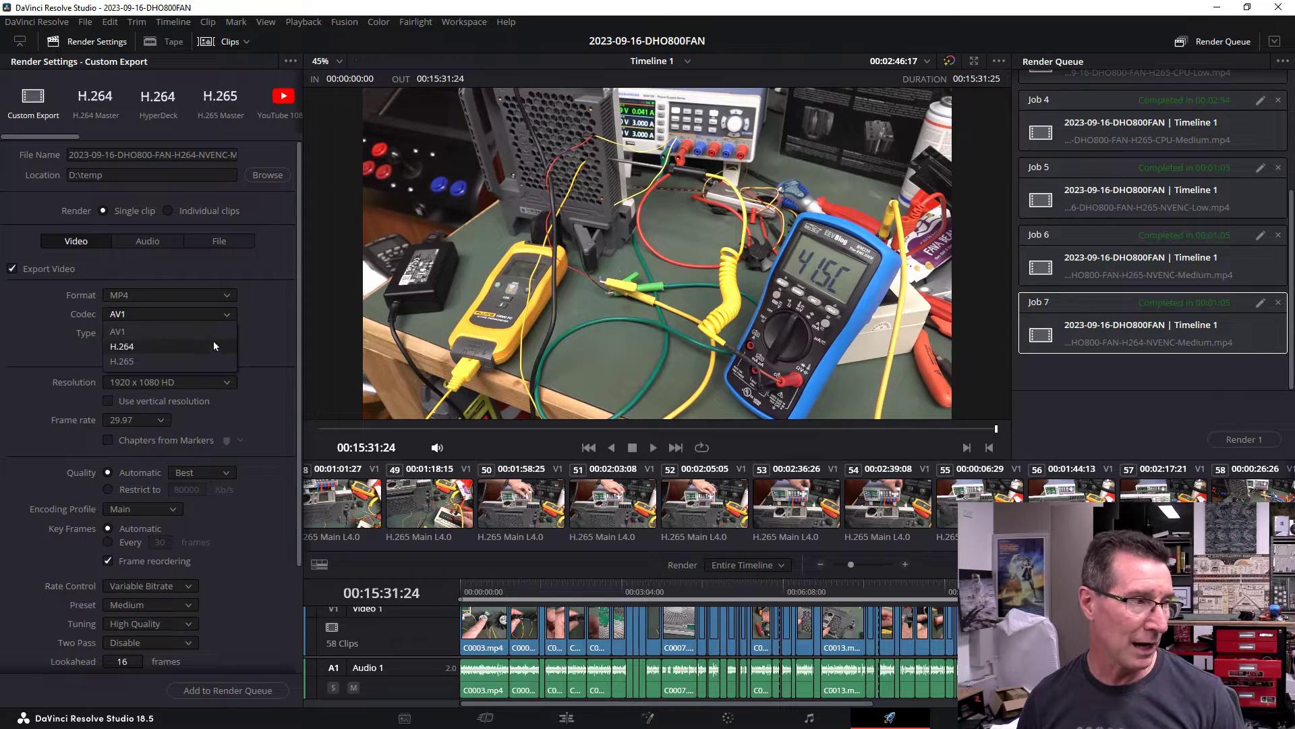
left_click(203, 363)
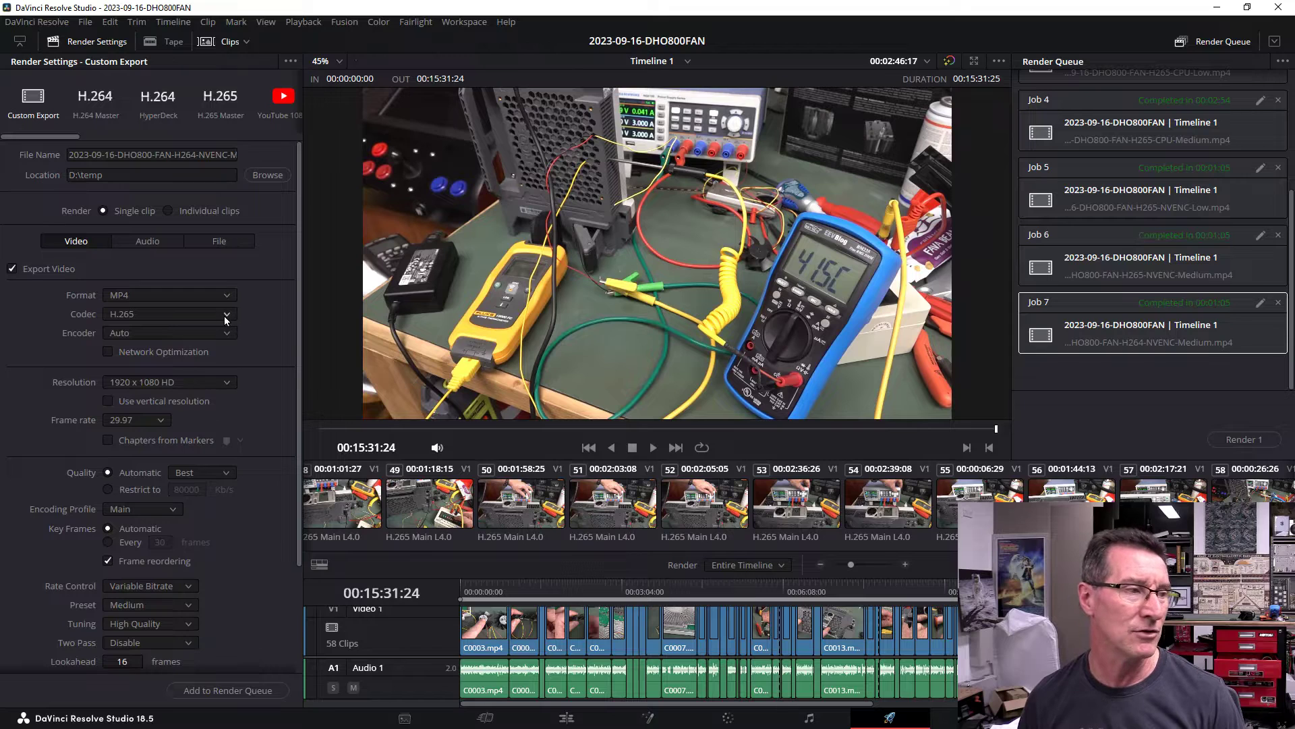
left_click(227, 316)
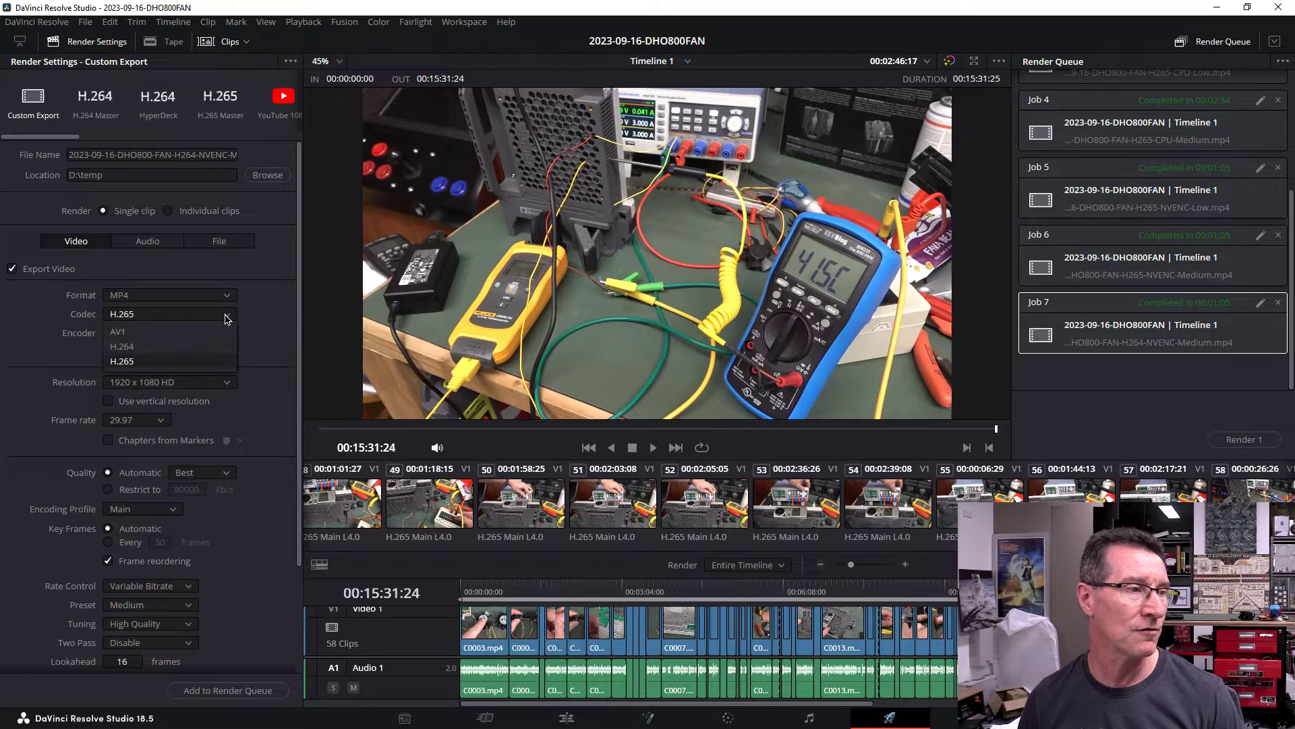
left_click(213, 366)
left_click(224, 334)
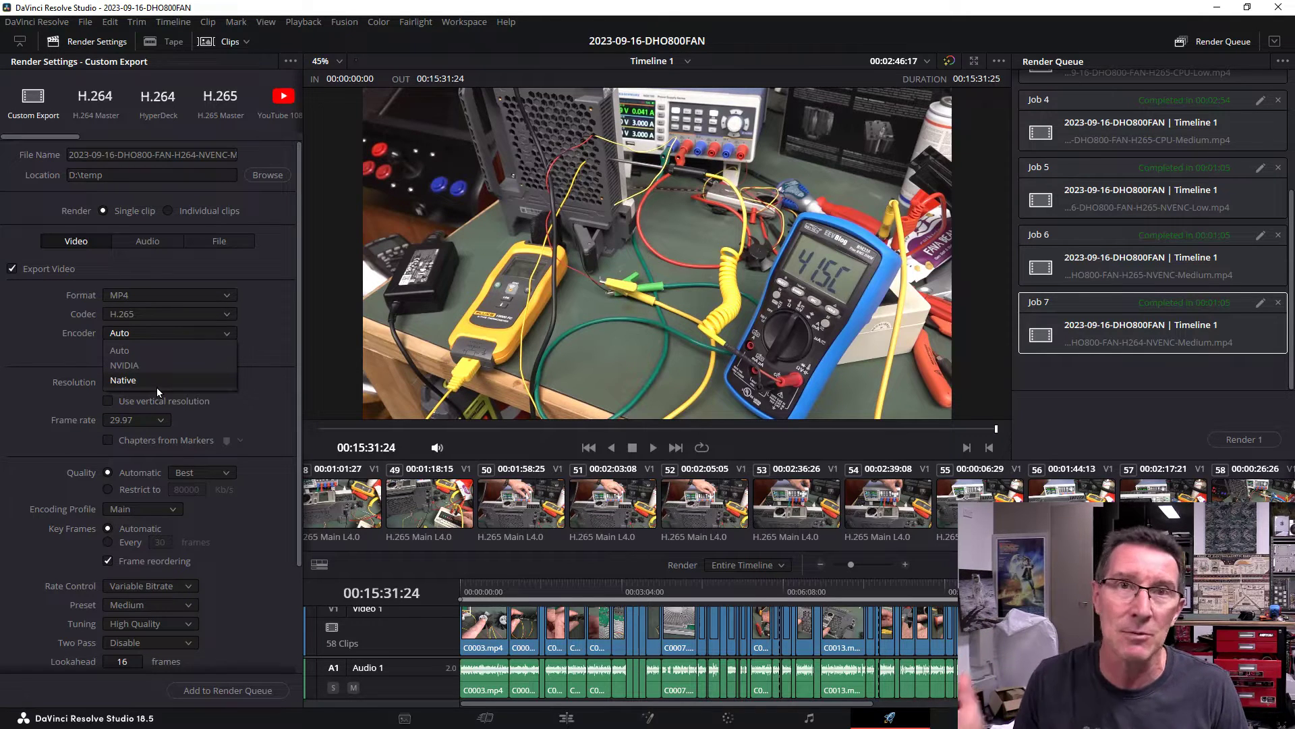
With the encoder on Auto, set H.265 quality to Low, then restrict the bitrate to 80000 Kb/s.
left_click(237, 348)
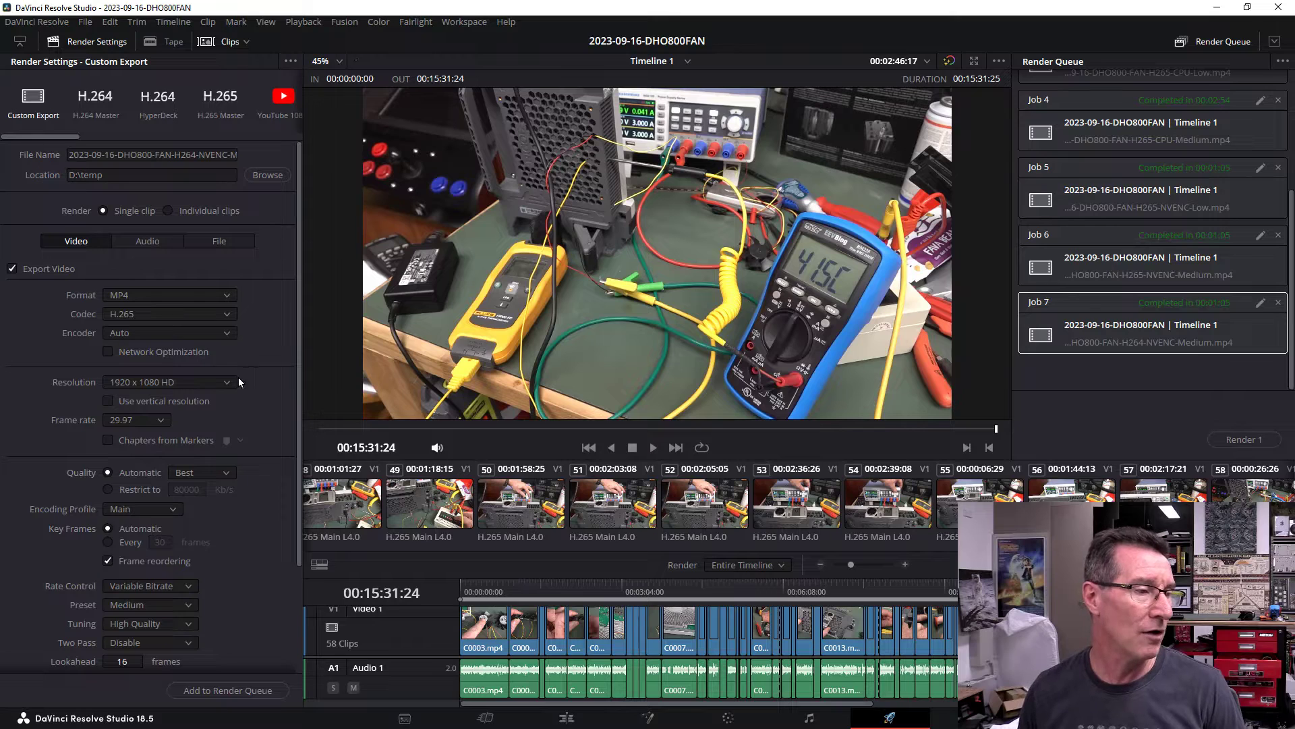
left_click(225, 473)
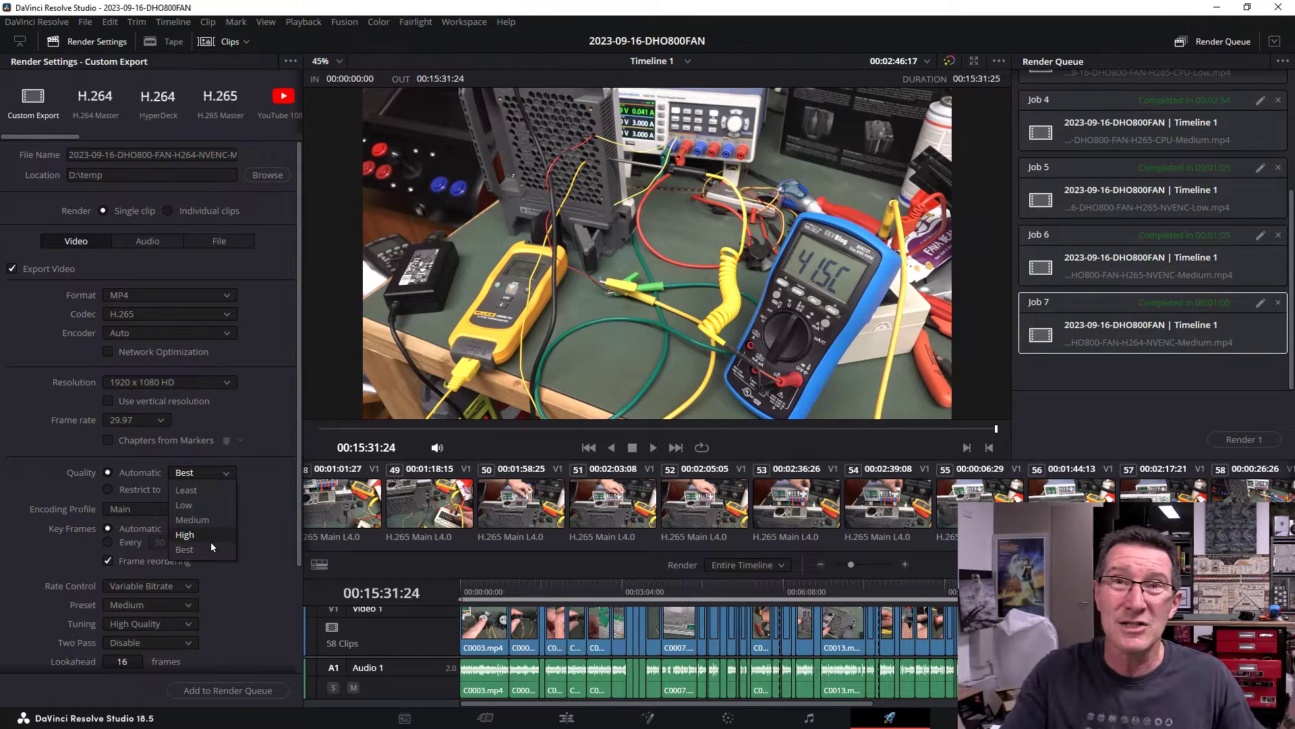
left_click(209, 505)
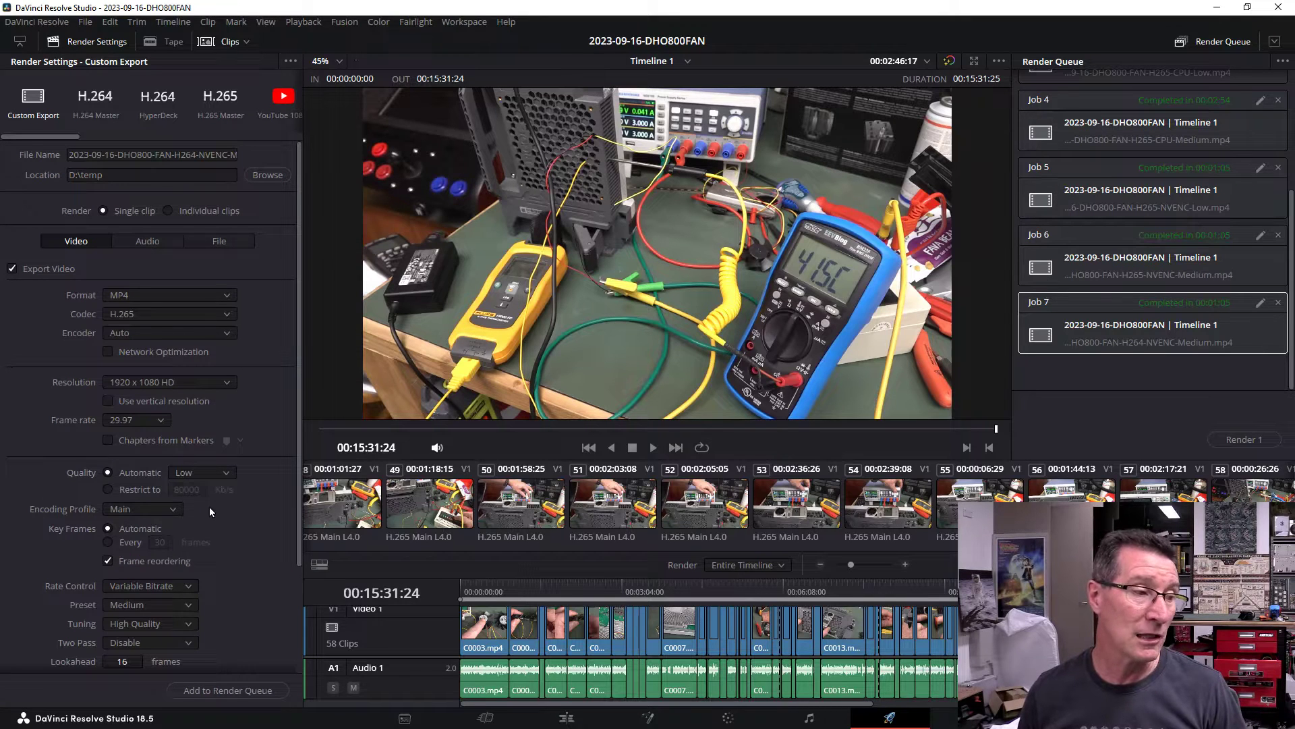
left_click(228, 471)
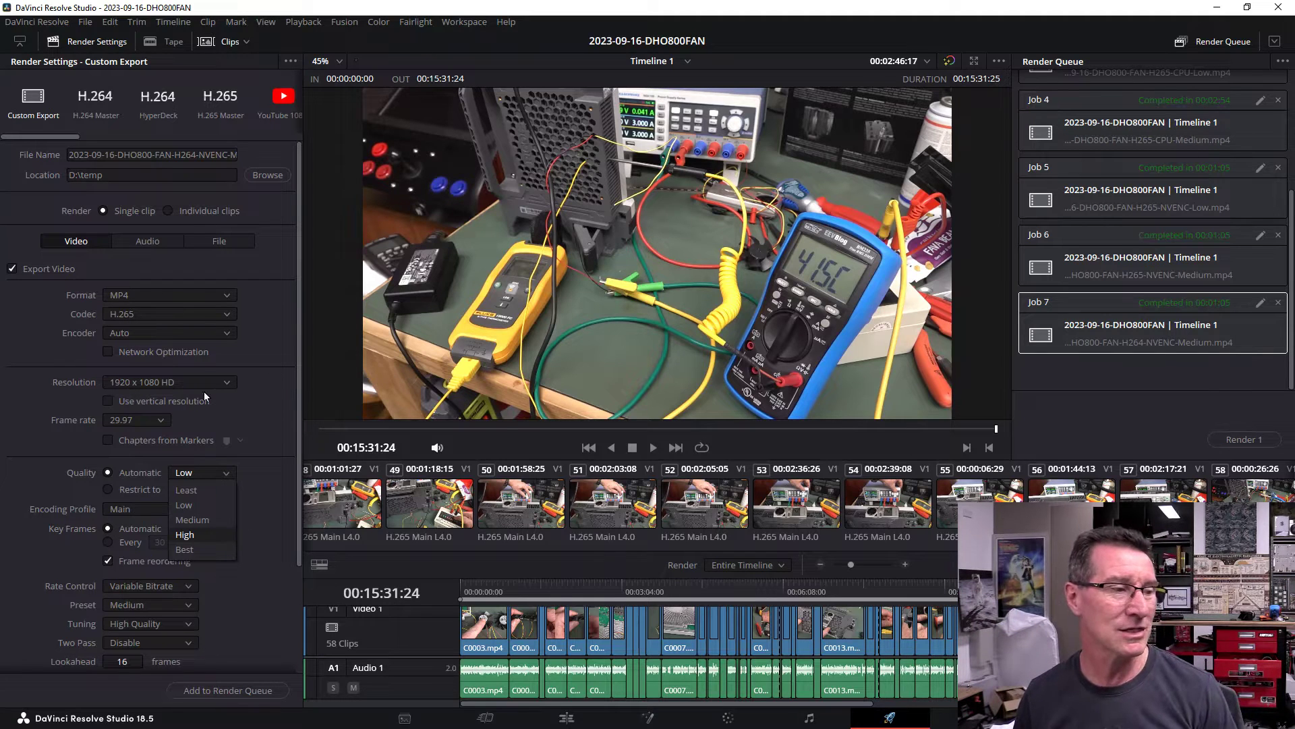
left_click(208, 503)
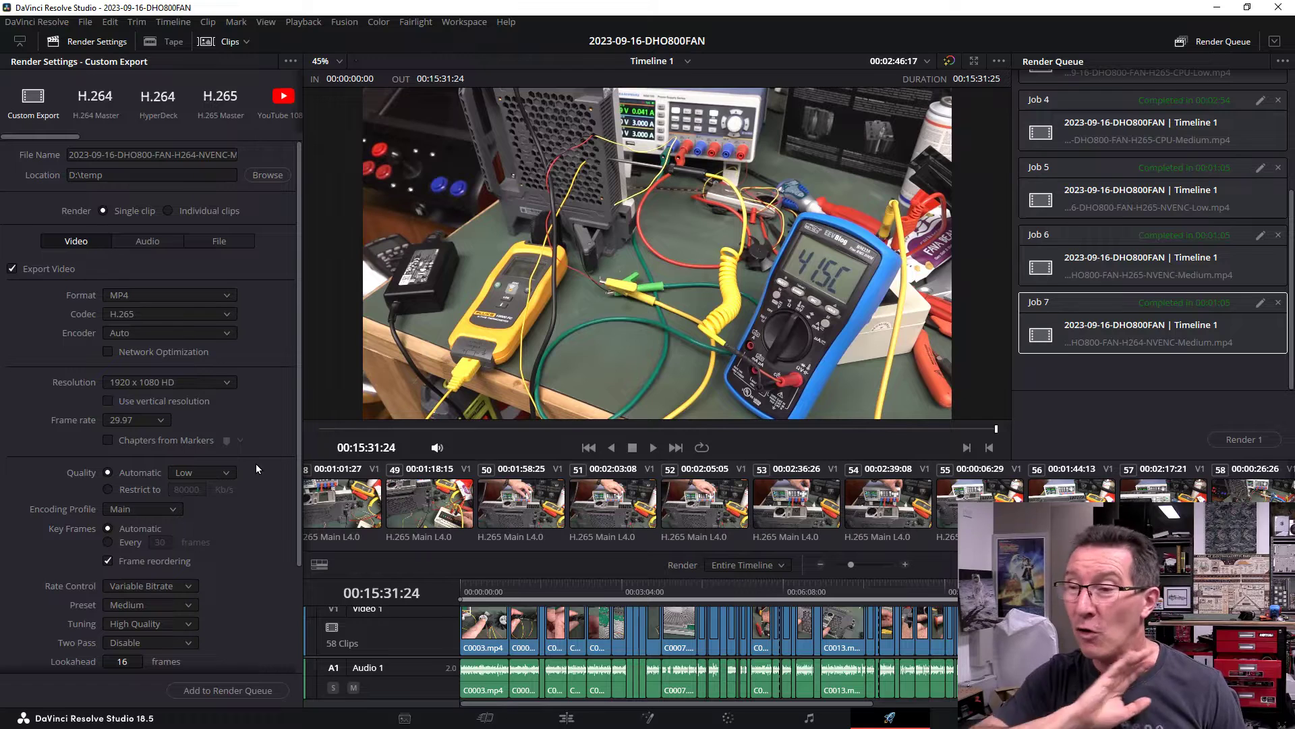
left_click(226, 474)
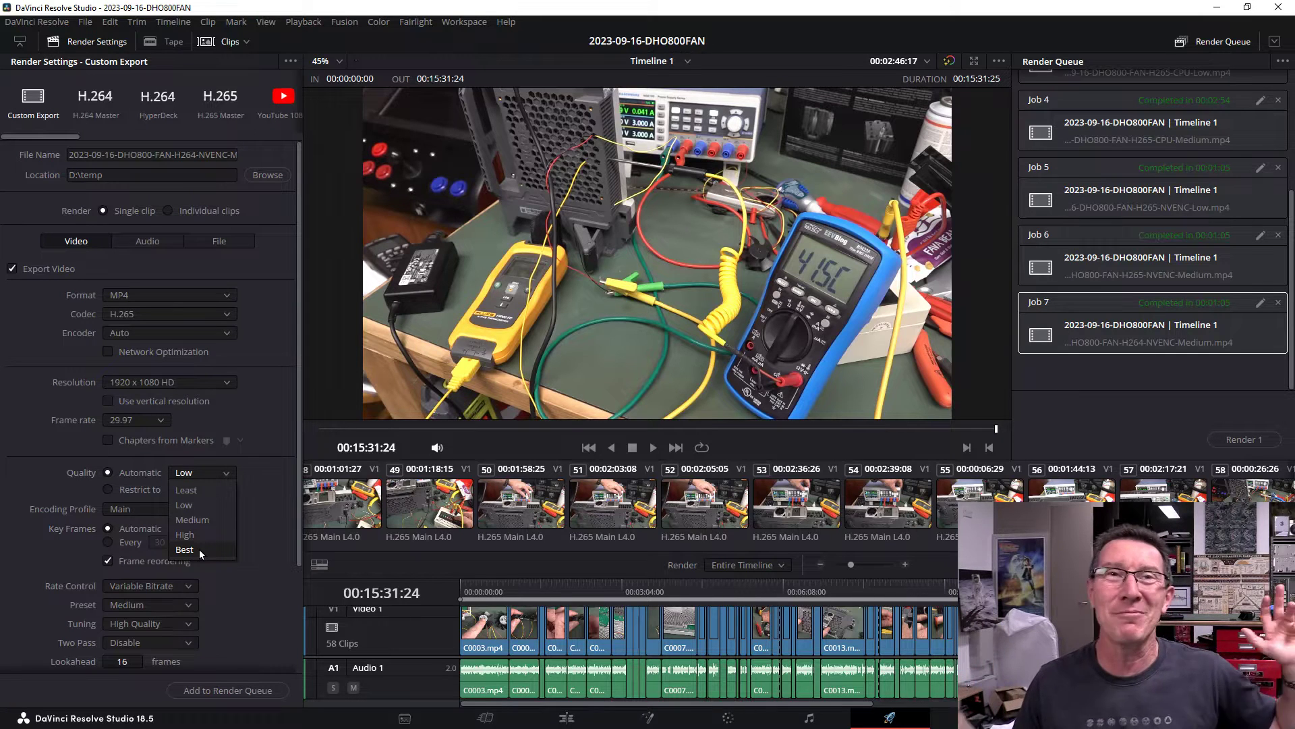
left_click(251, 495)
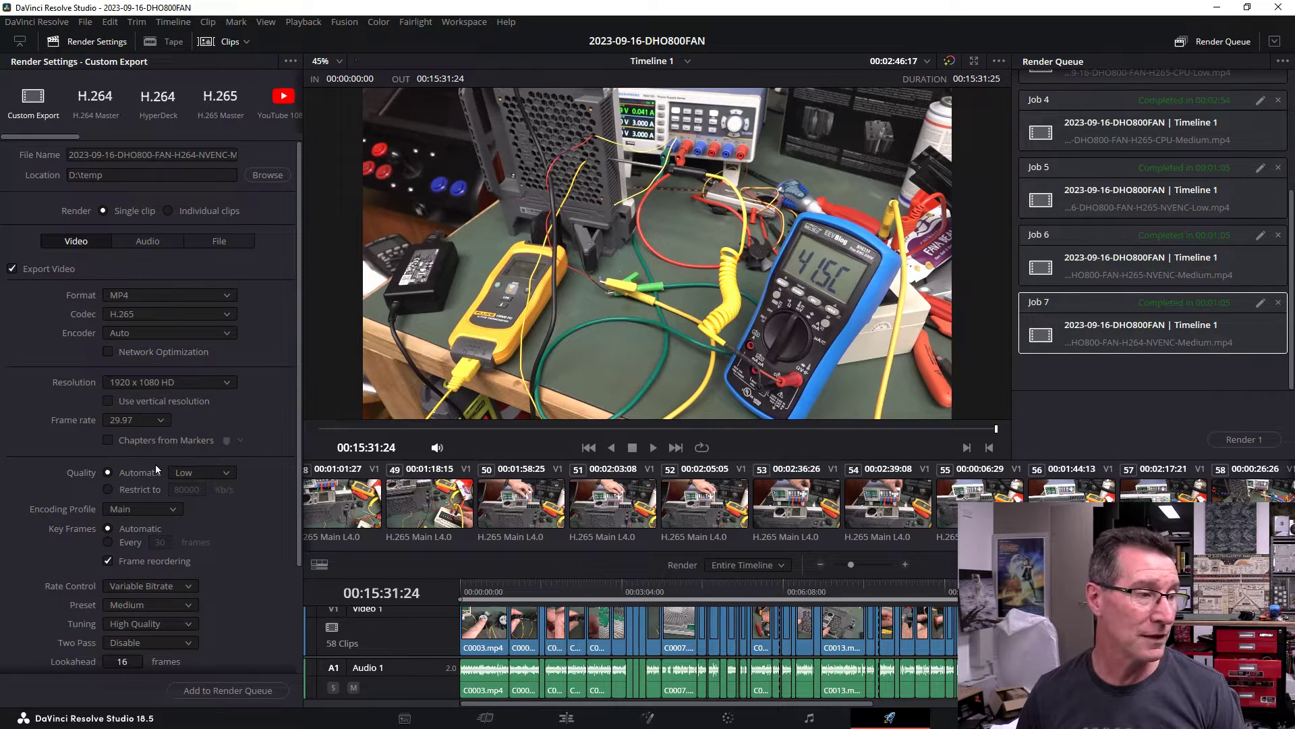
left_click(108, 489)
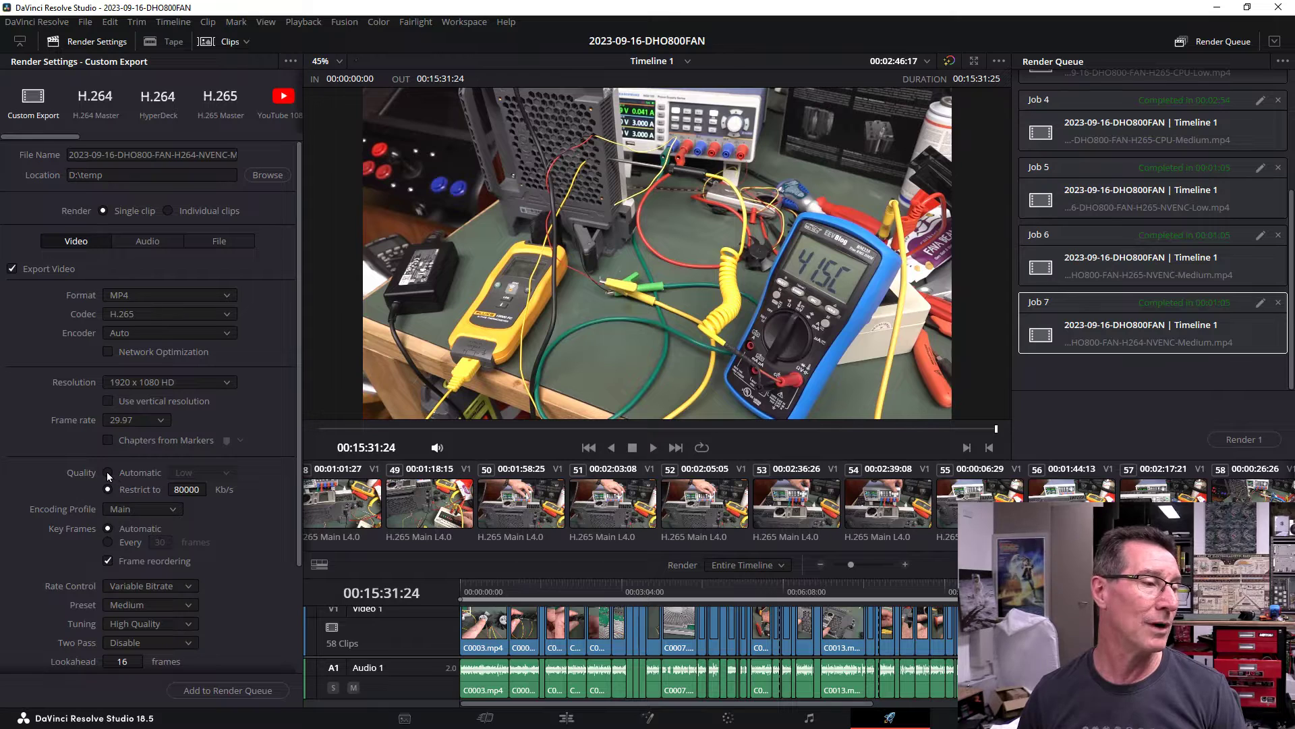
Return quality to Automatic at Low, then switch to the D:\temp folder of rendered MP4s.
left_click(107, 474)
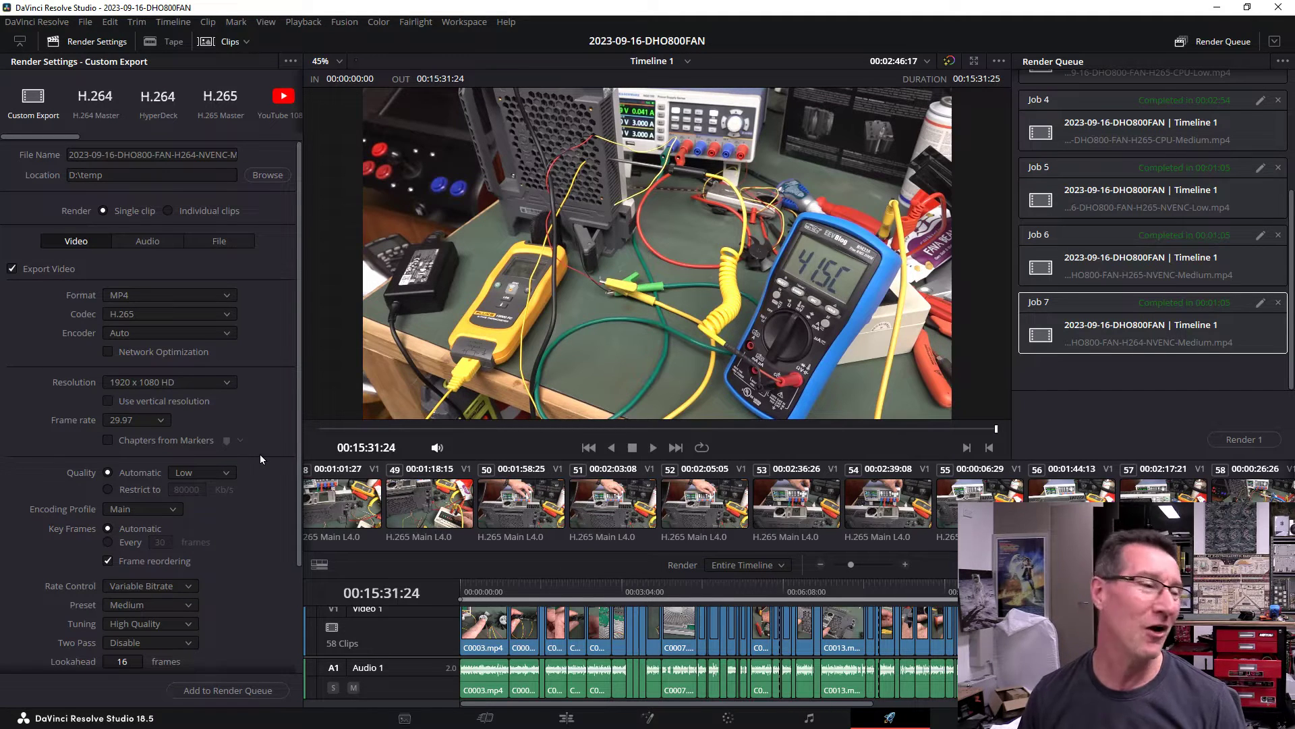
left_click(223, 471)
left_click(221, 473)
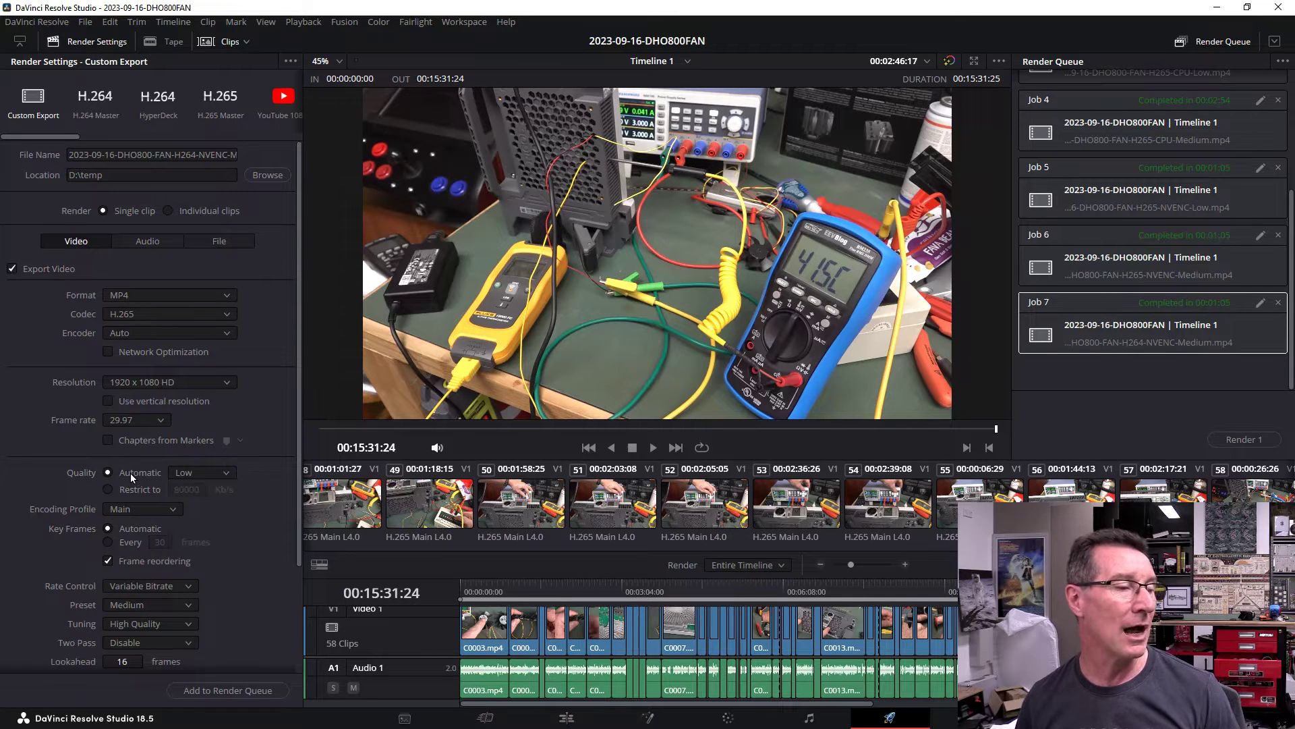
scroll(131, 474, "down", 1)
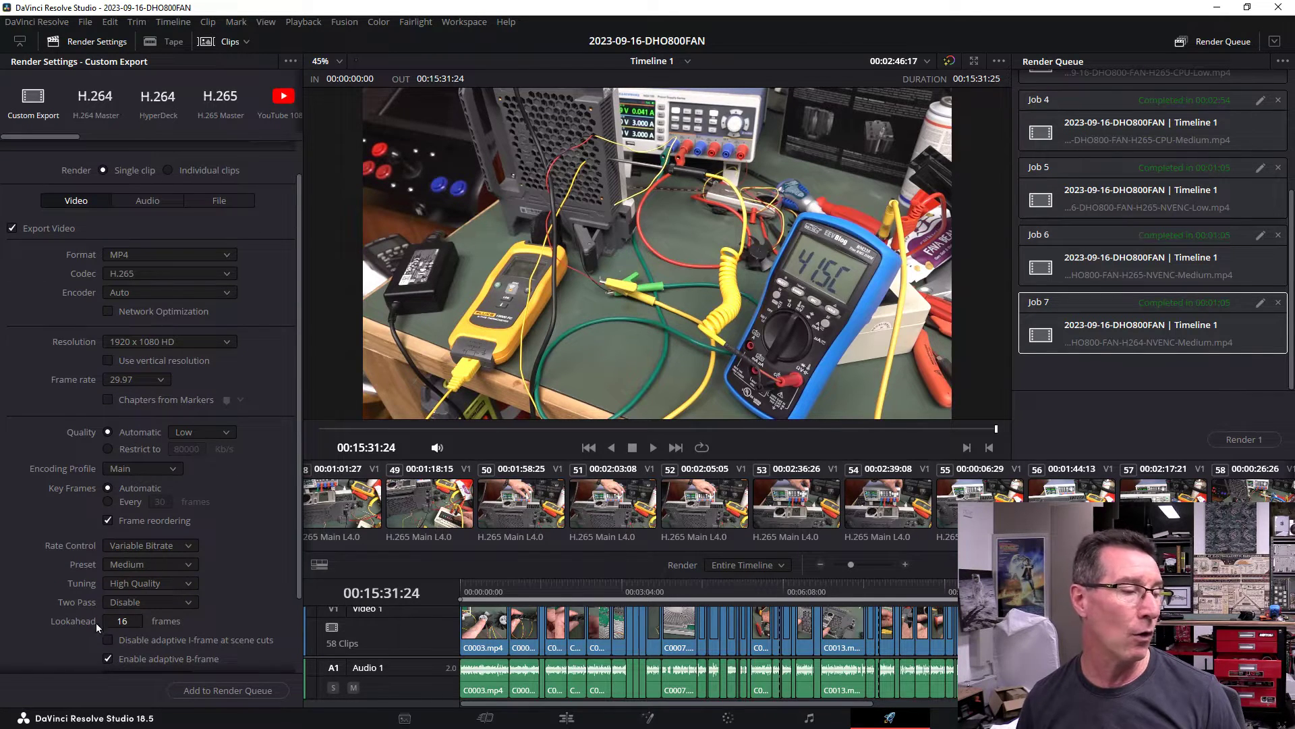
scroll(58, 536, "up", 1)
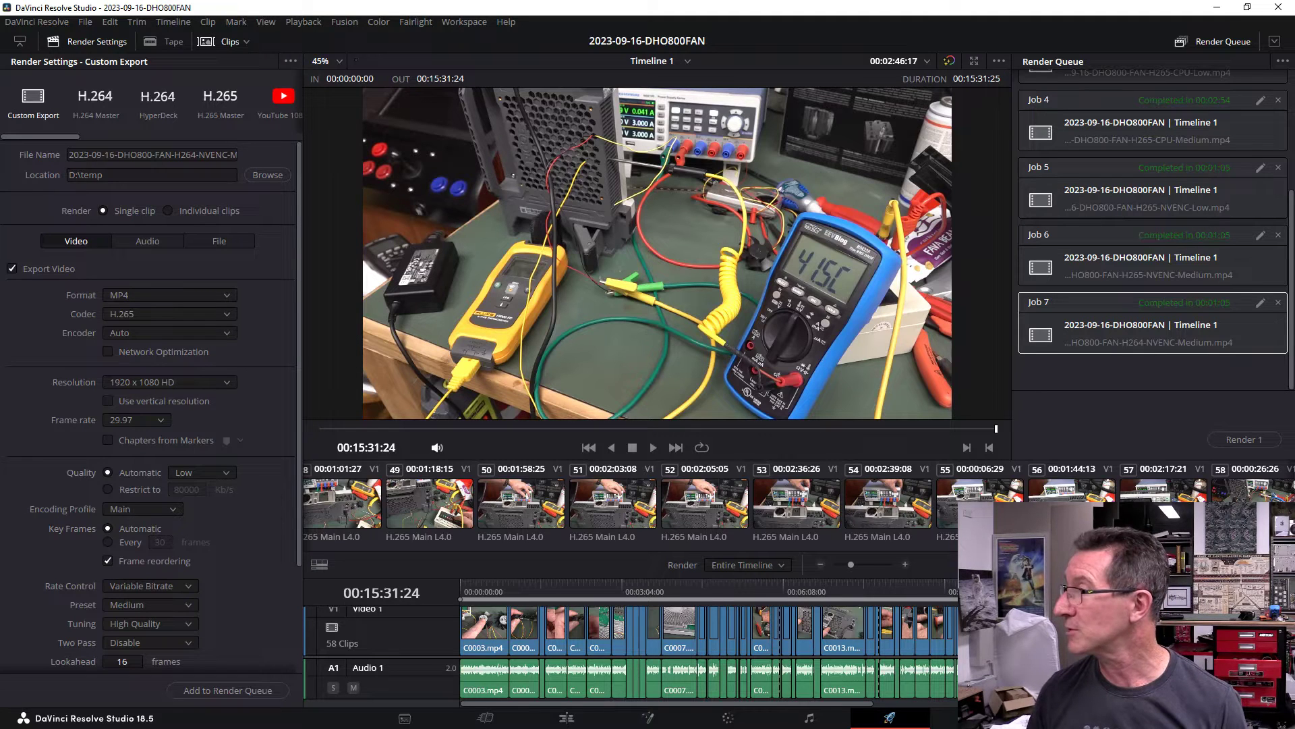
key("alt+Tab")
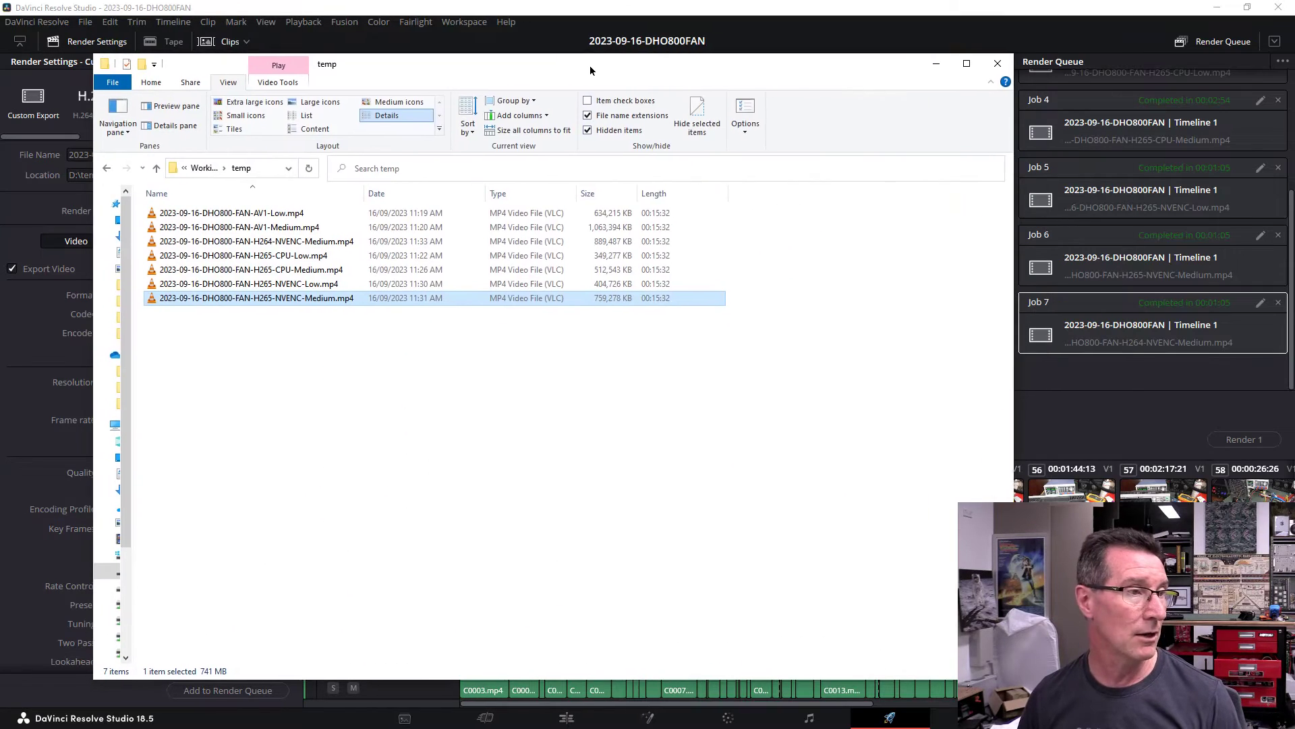
Compare the AV1-Low, H265-CPU-Low and H265-CPU-Medium sizes, then select all seven renders (4.39 GB).
left_click(268, 220)
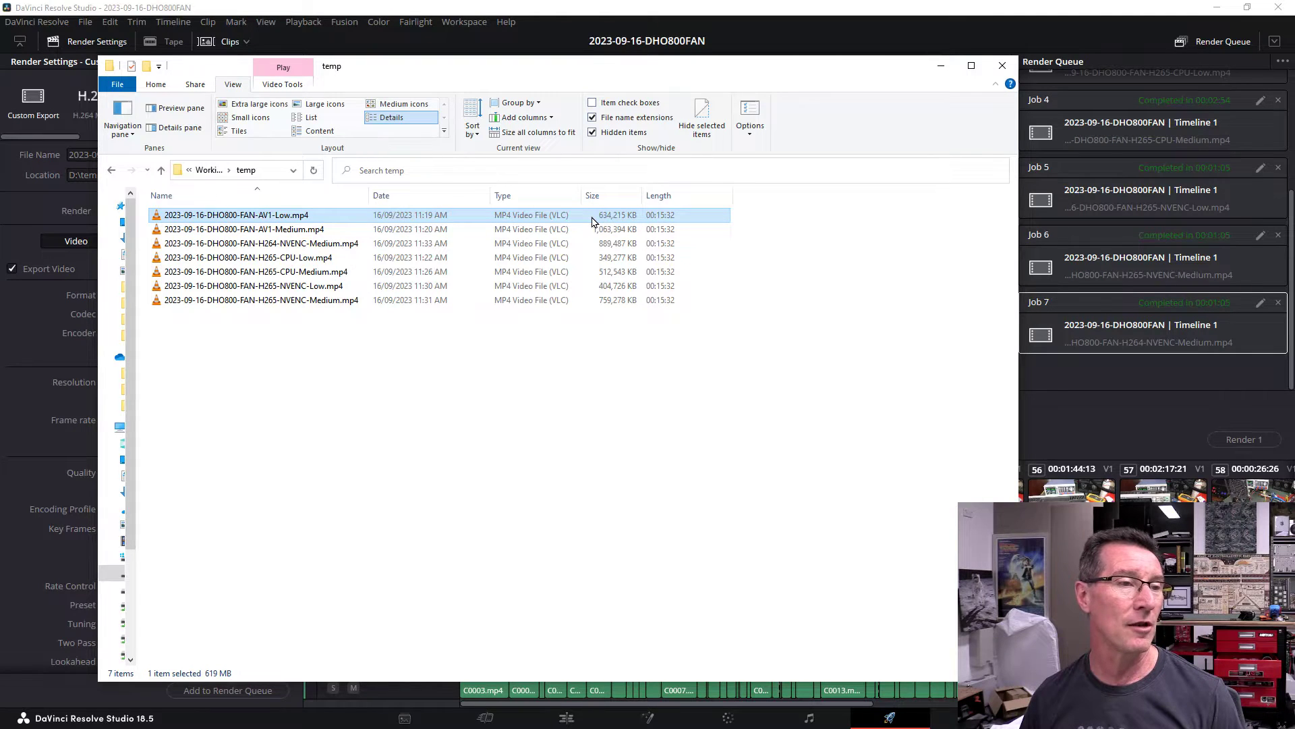
left_click(297, 259)
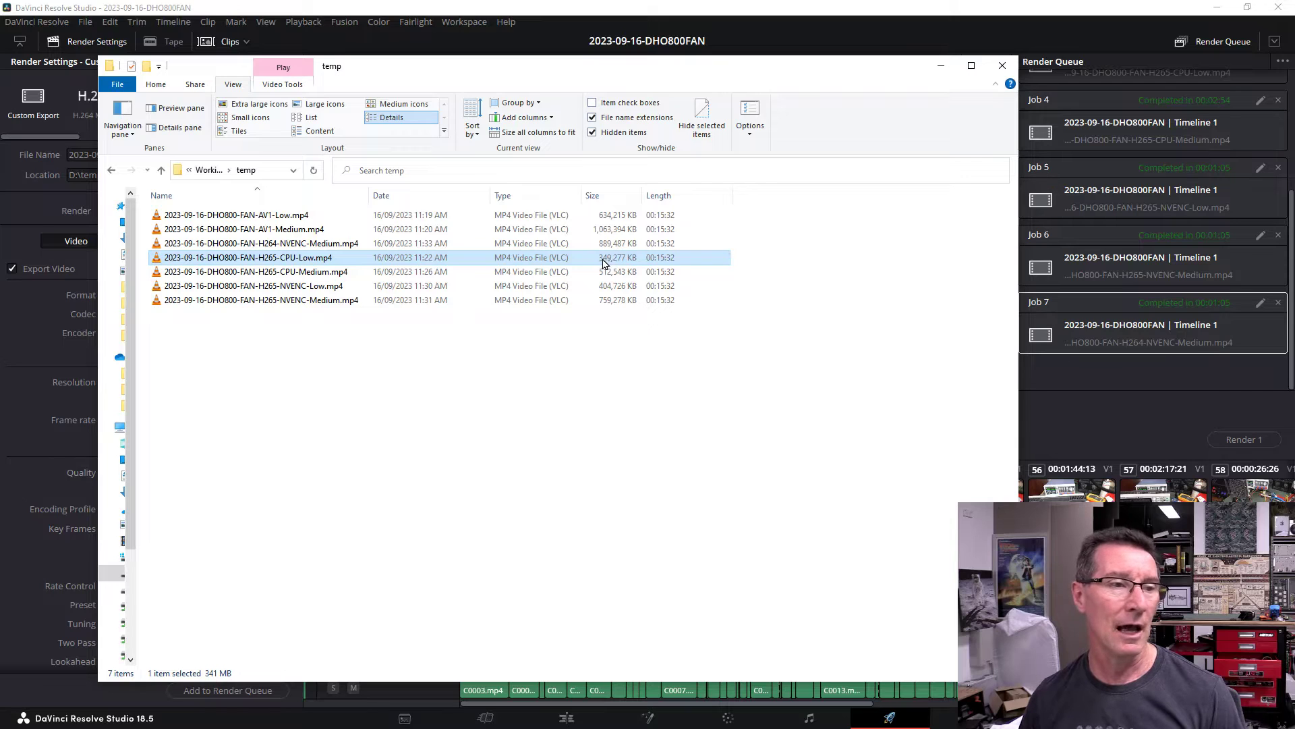
left_click(300, 276)
left_click(291, 261)
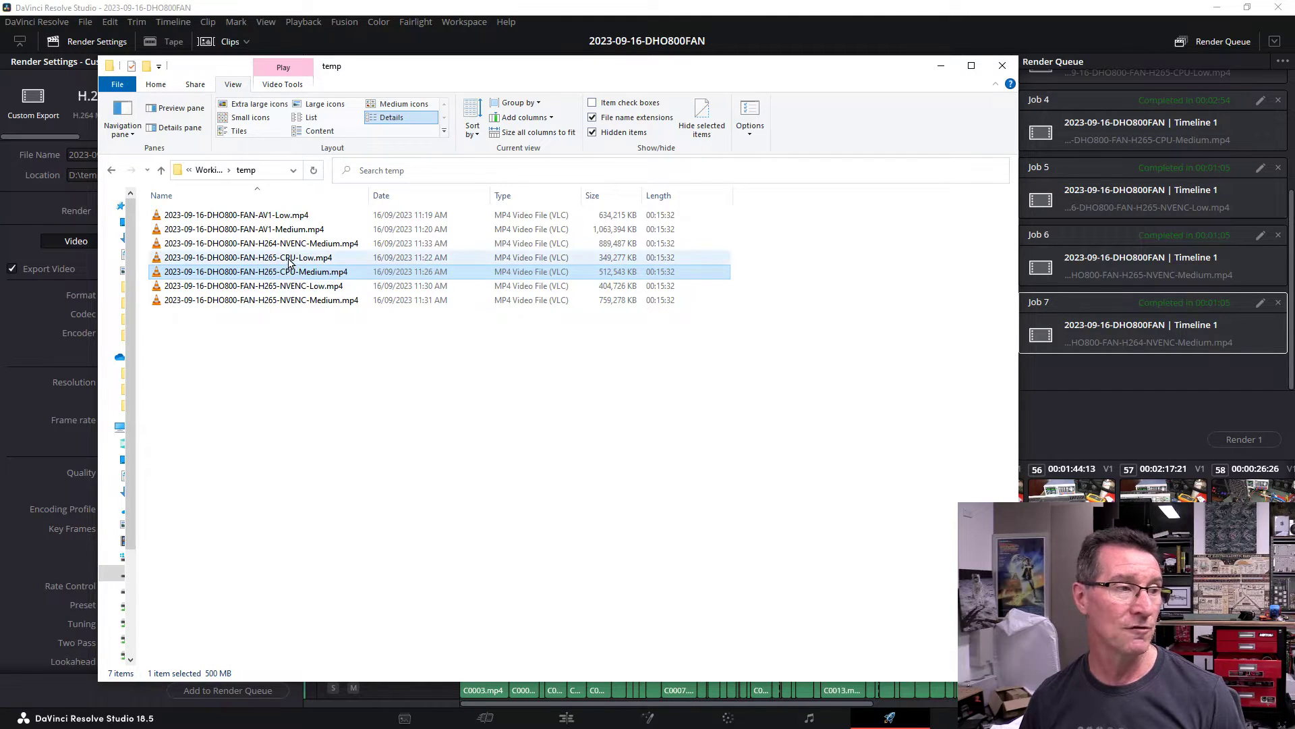
left_click(309, 270)
left_click(613, 259)
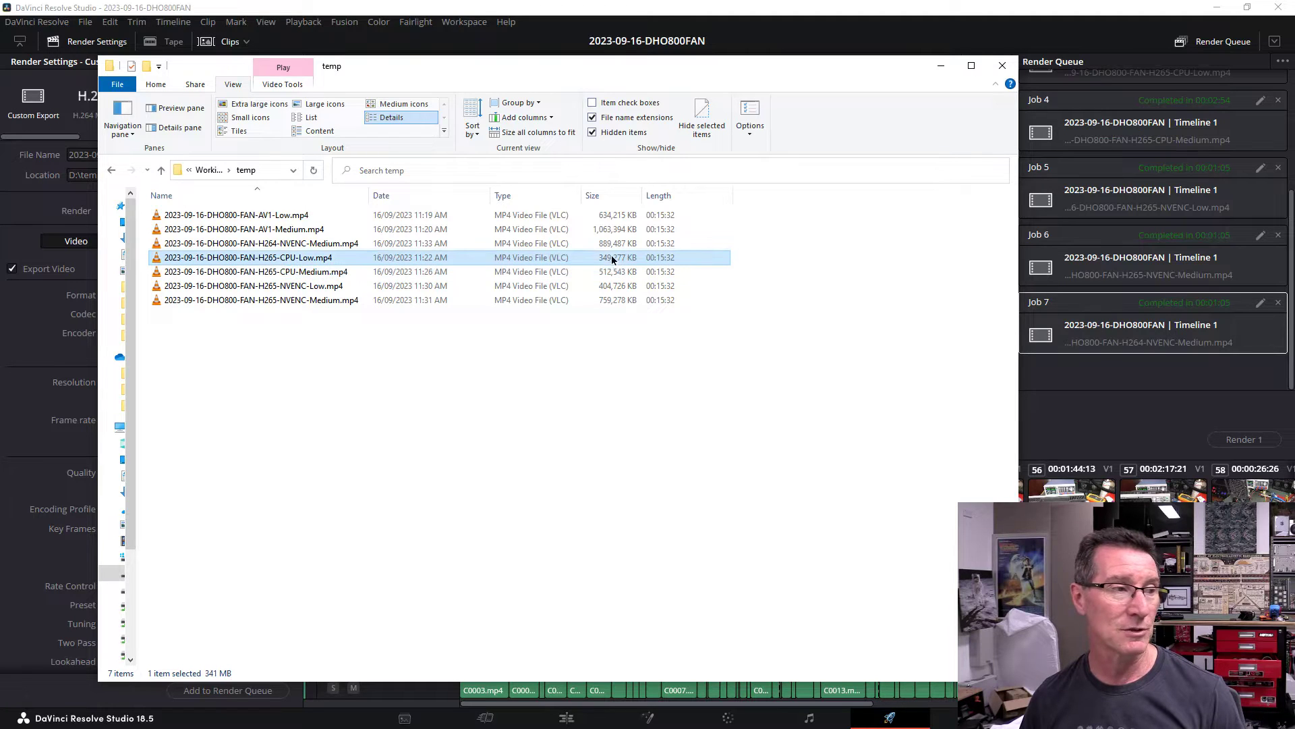
left_click(609, 272)
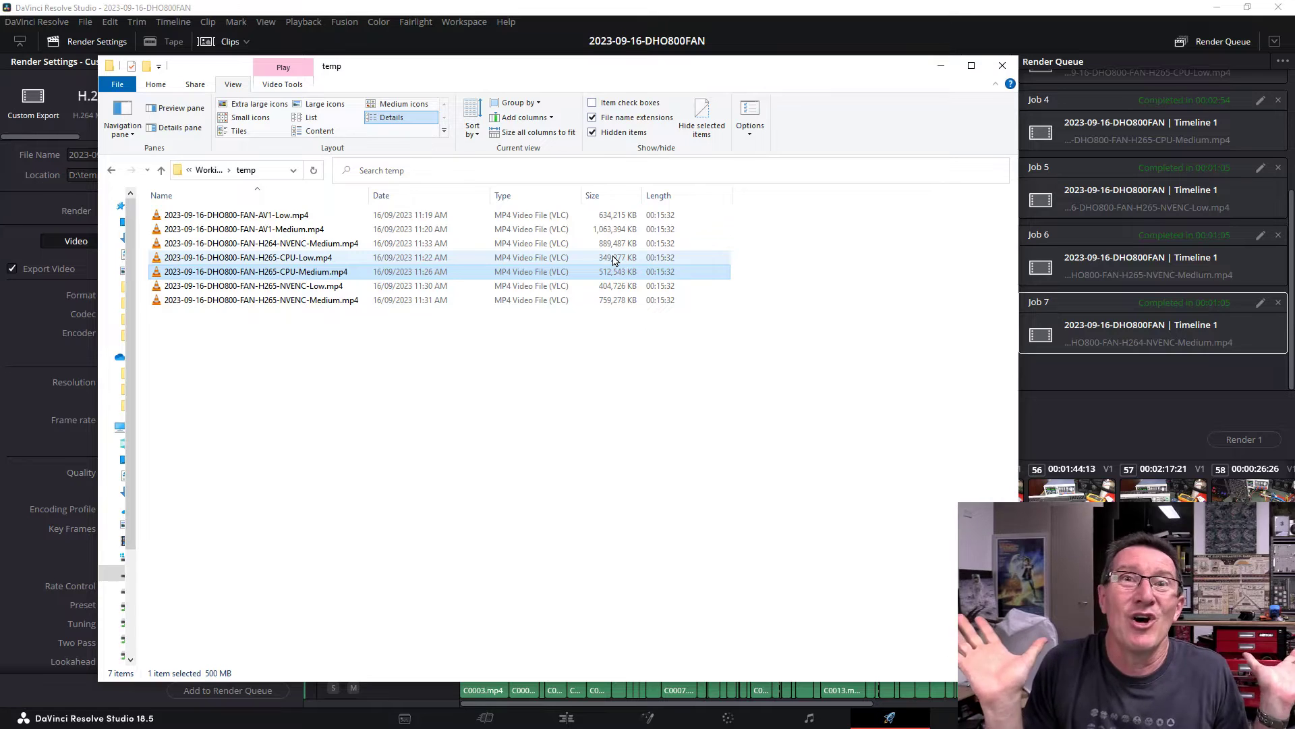
left_click(452, 260)
left_click(451, 274)
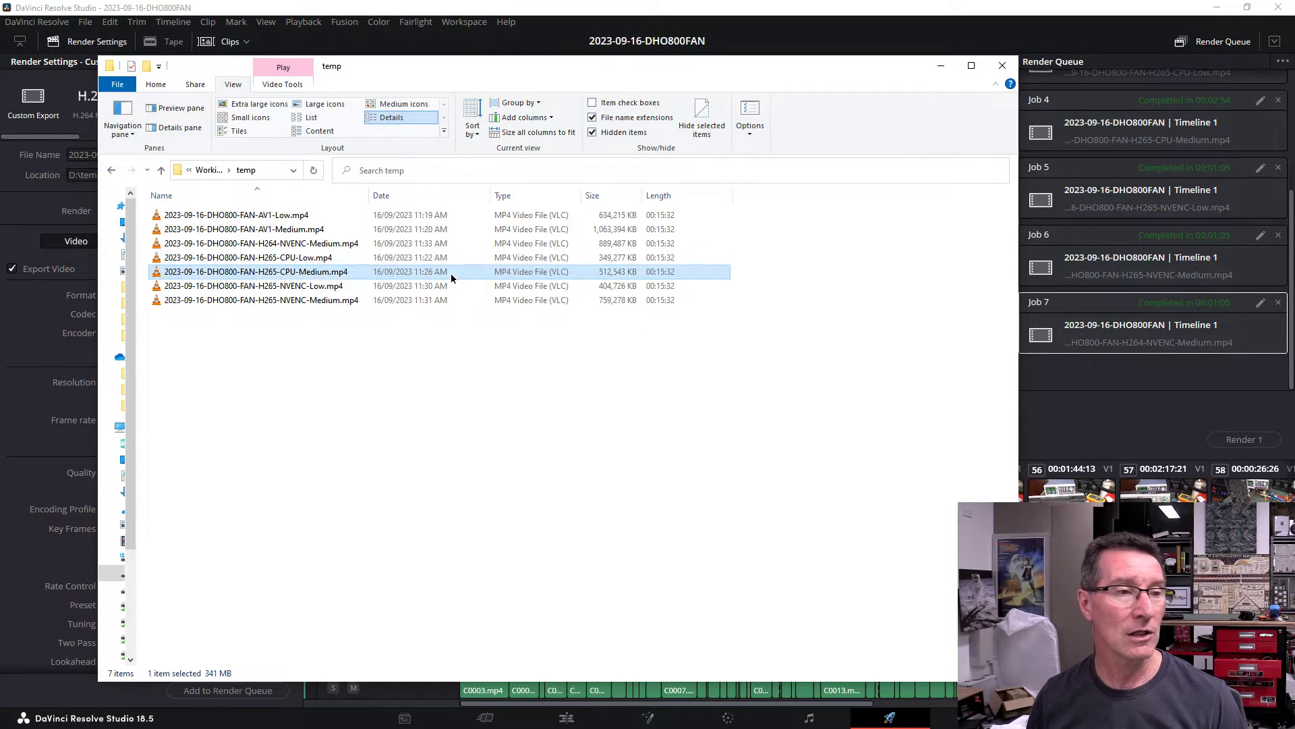
left_click(483, 261)
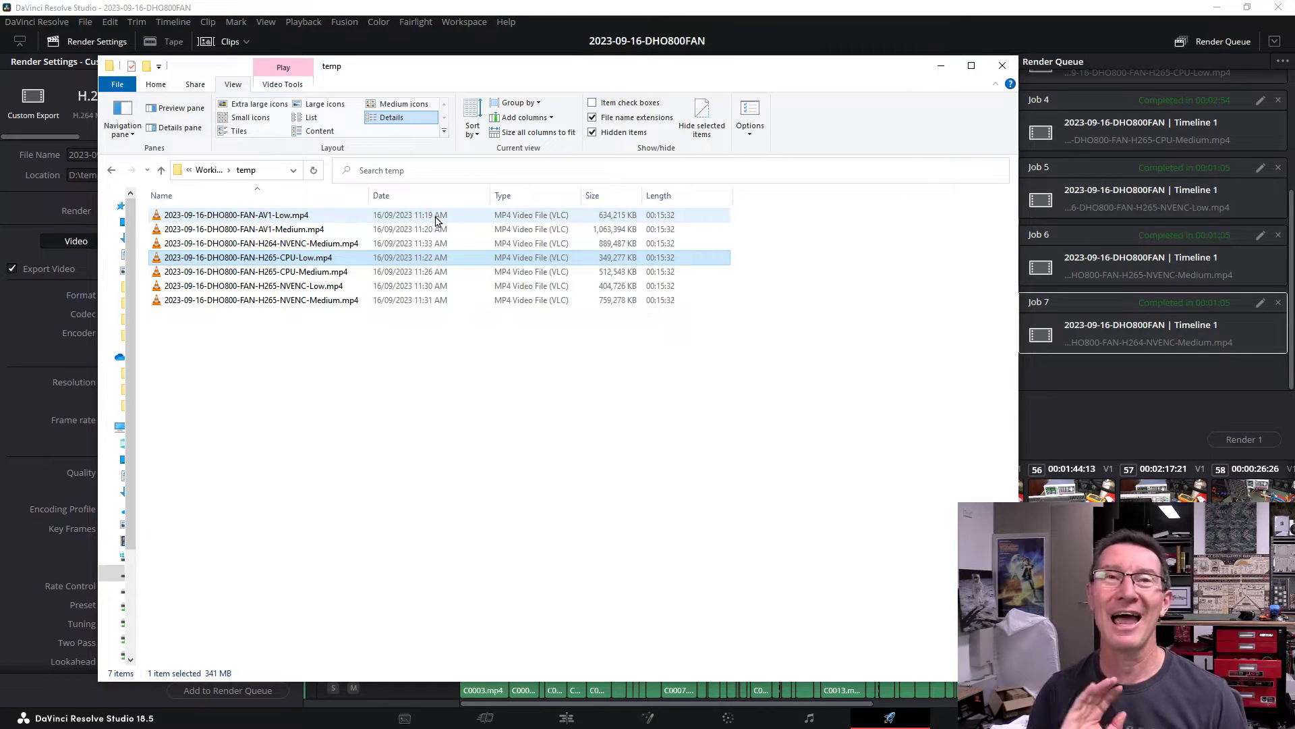
left_click(437, 216)
left_click(420, 301, "shift")
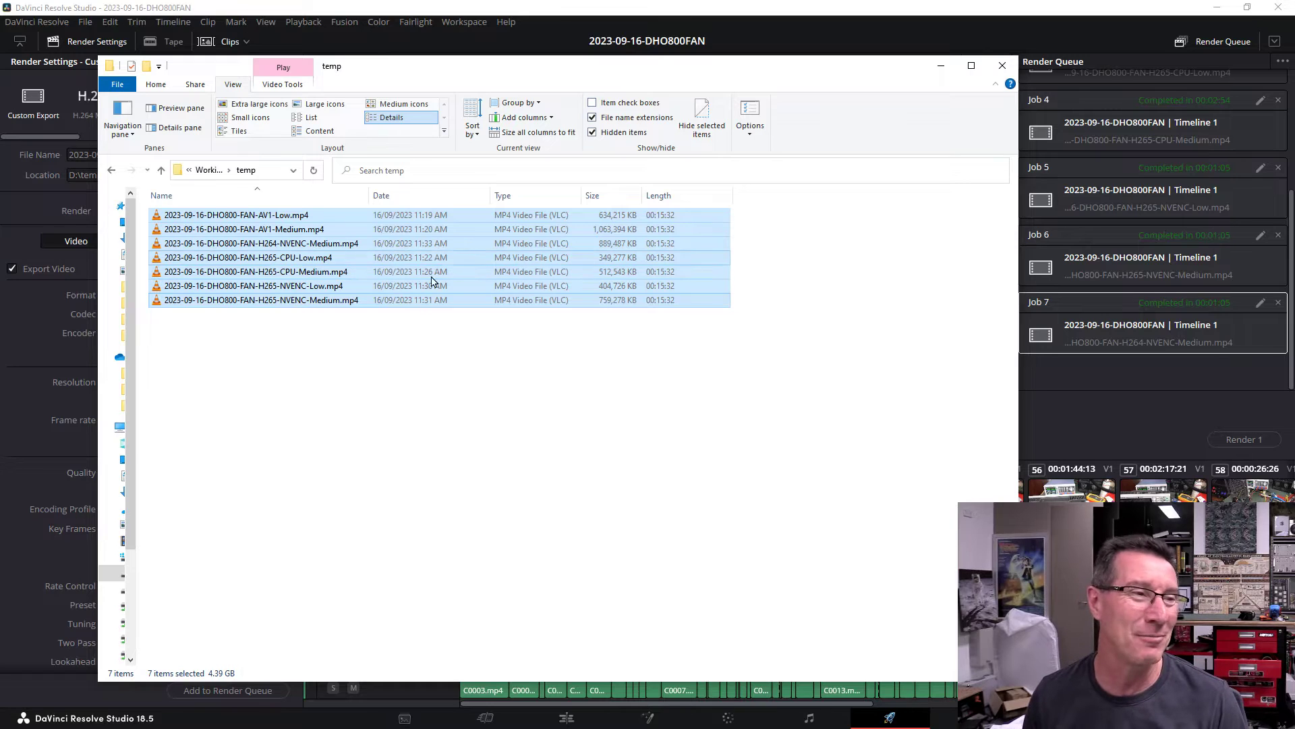
Compare the H265-CPU-Low and H265-CPU-Medium render sizes against H264-NVENC-Medium.
left_click(419, 245)
left_click(393, 260)
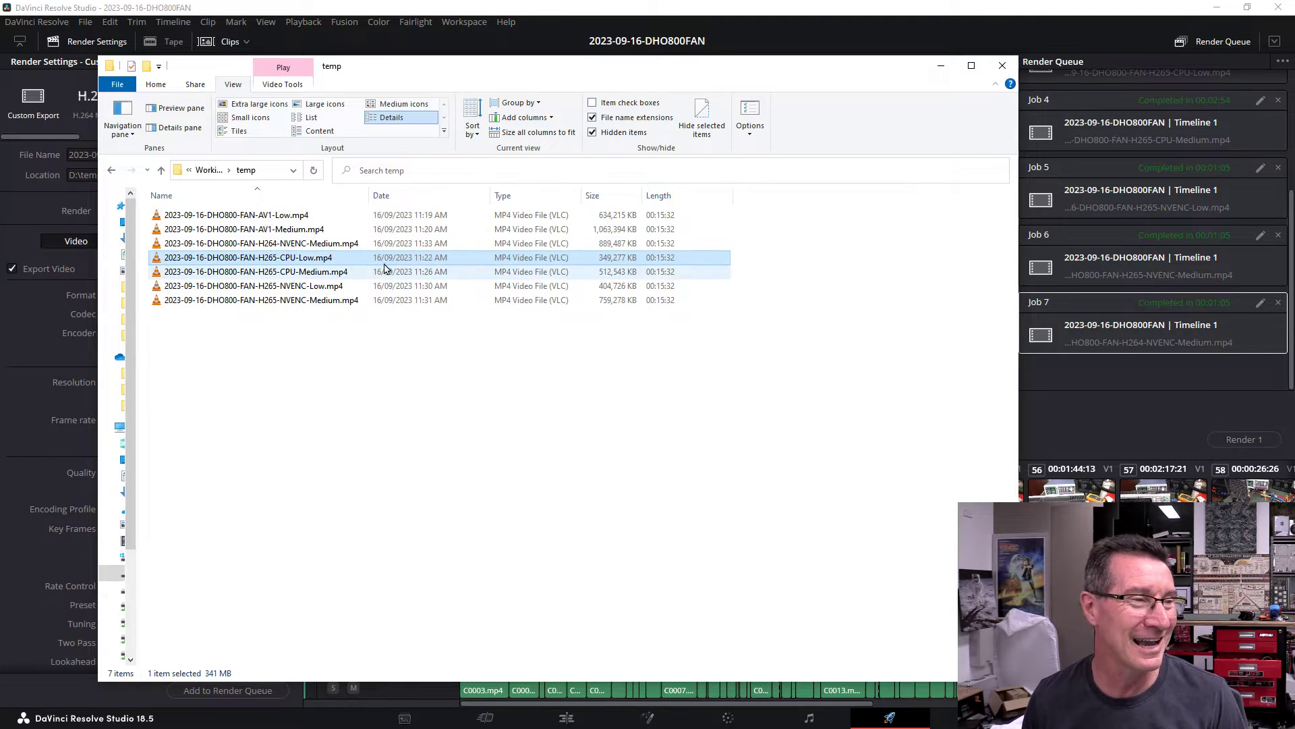
left_click(377, 275)
left_click(373, 261)
left_click(369, 272)
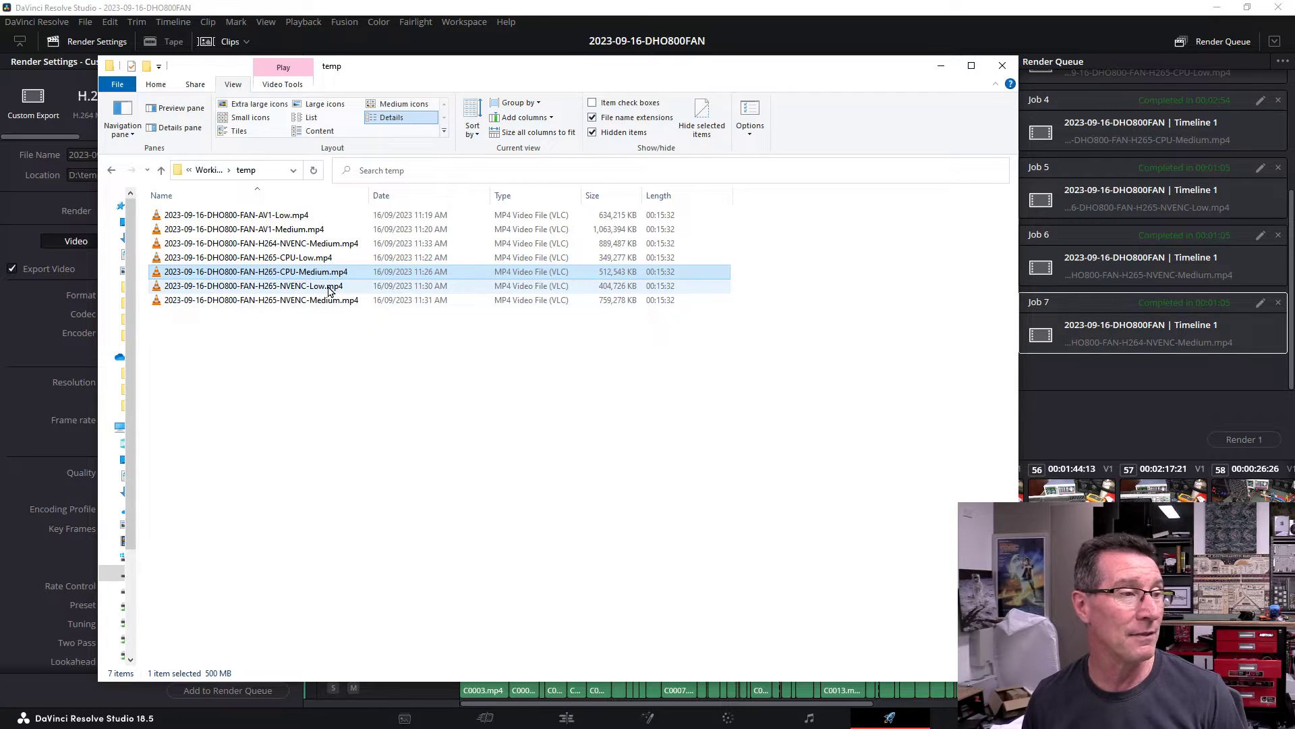
Compare the H265-CPU-Low render size with the H265-NVENC-Low render size.
left_click(332, 289)
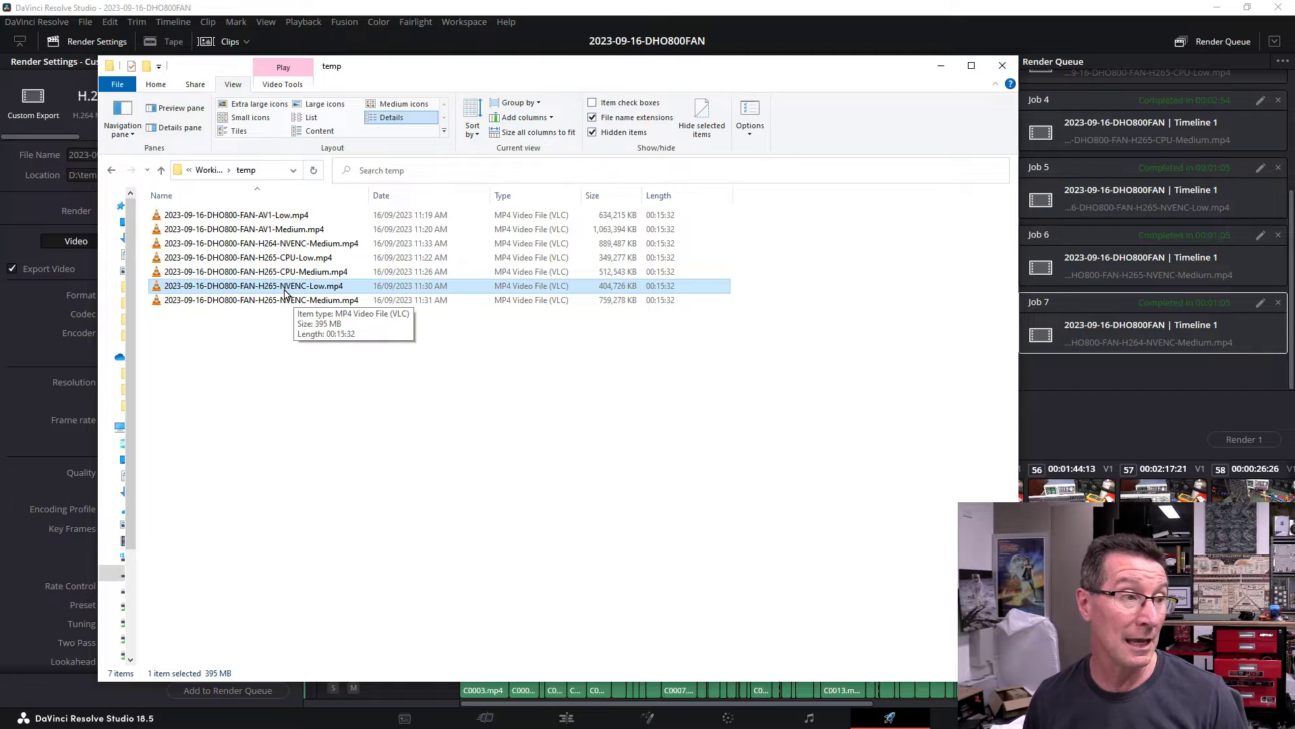
left_click(337, 262)
key("Down")
key("Down")
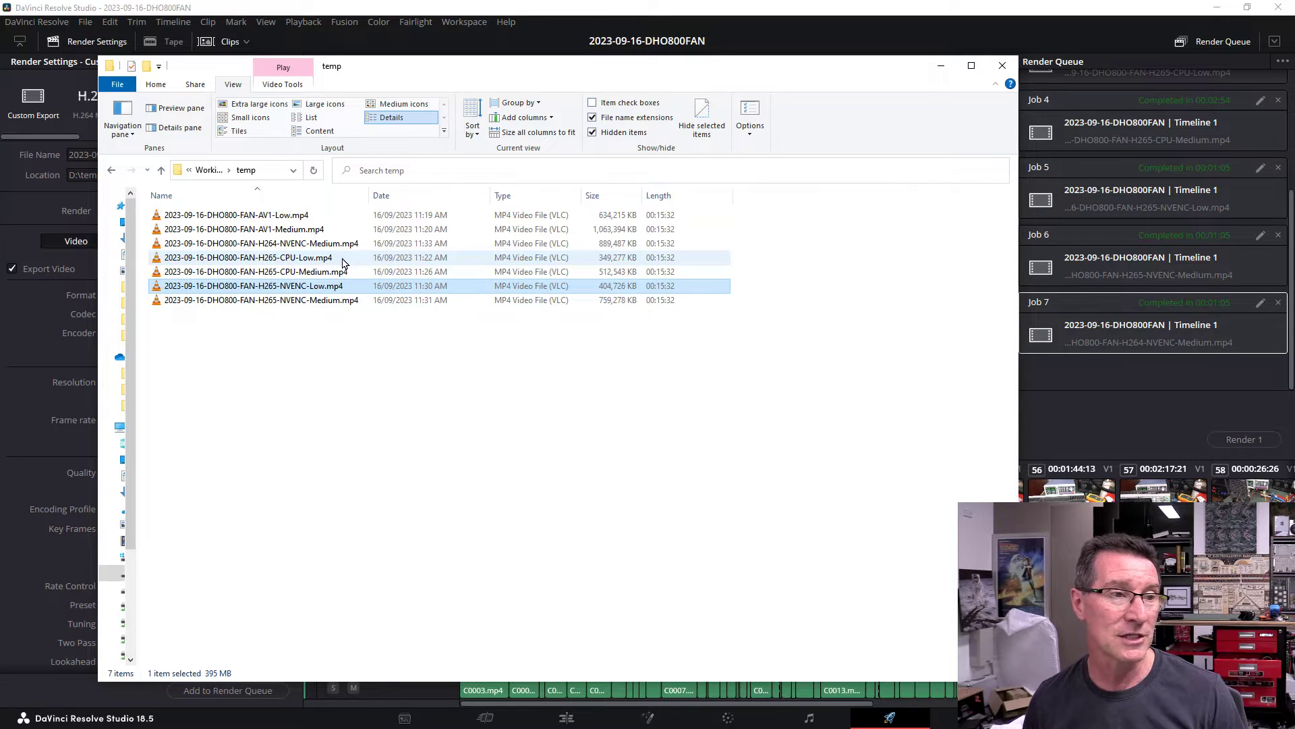
left_click(342, 259)
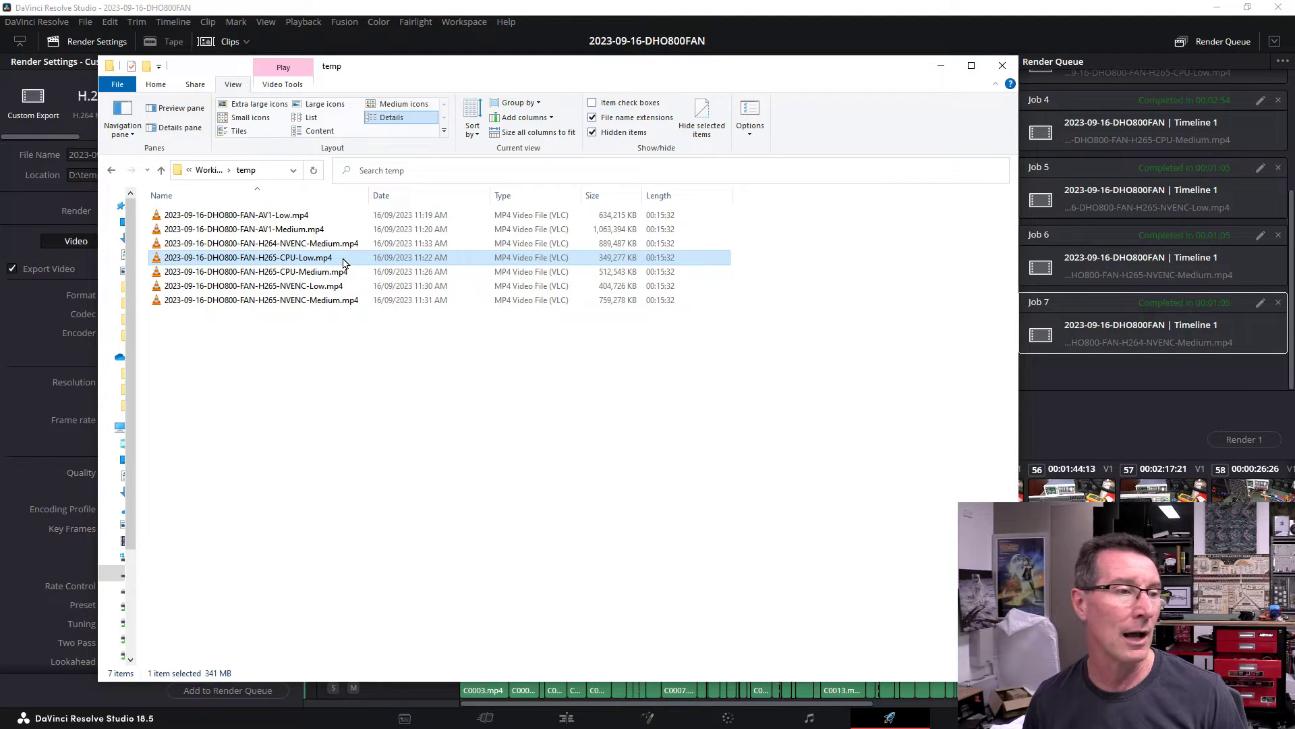
left_click(334, 289)
left_click(338, 262)
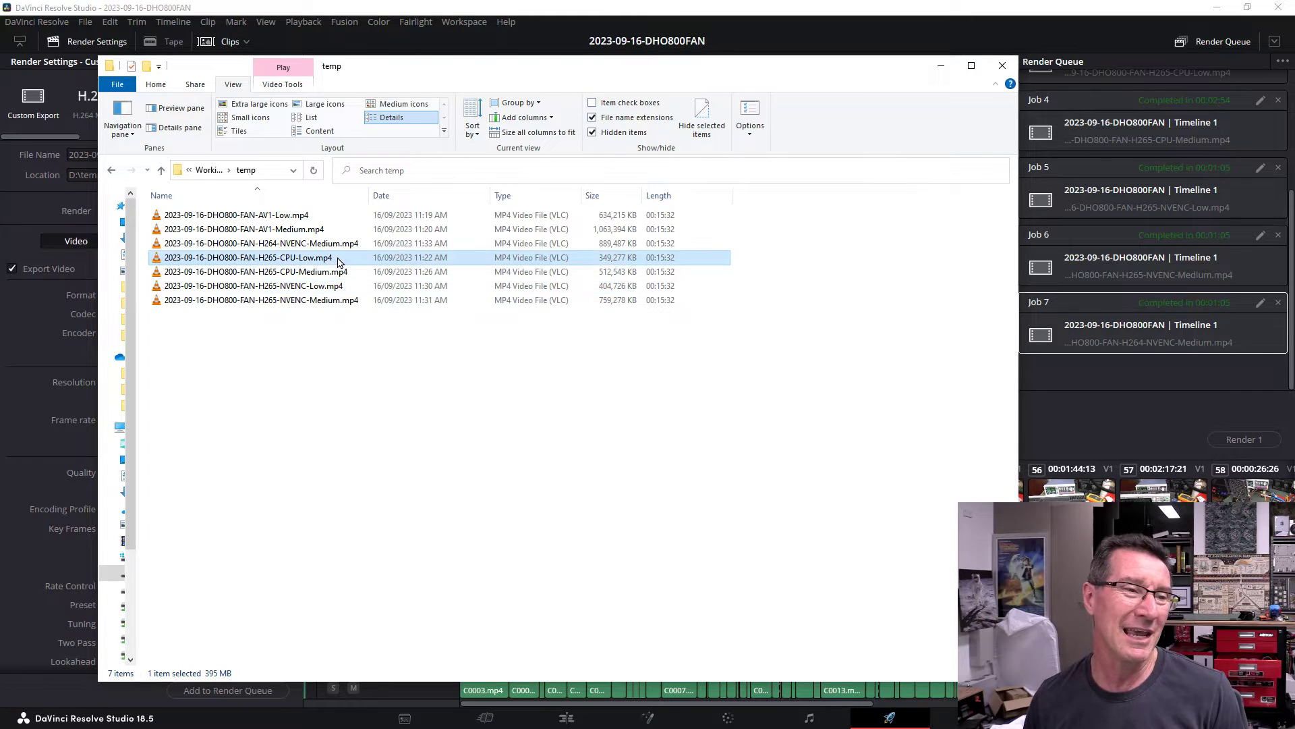
left_click(335, 287)
left_click(334, 260)
left_click(330, 286)
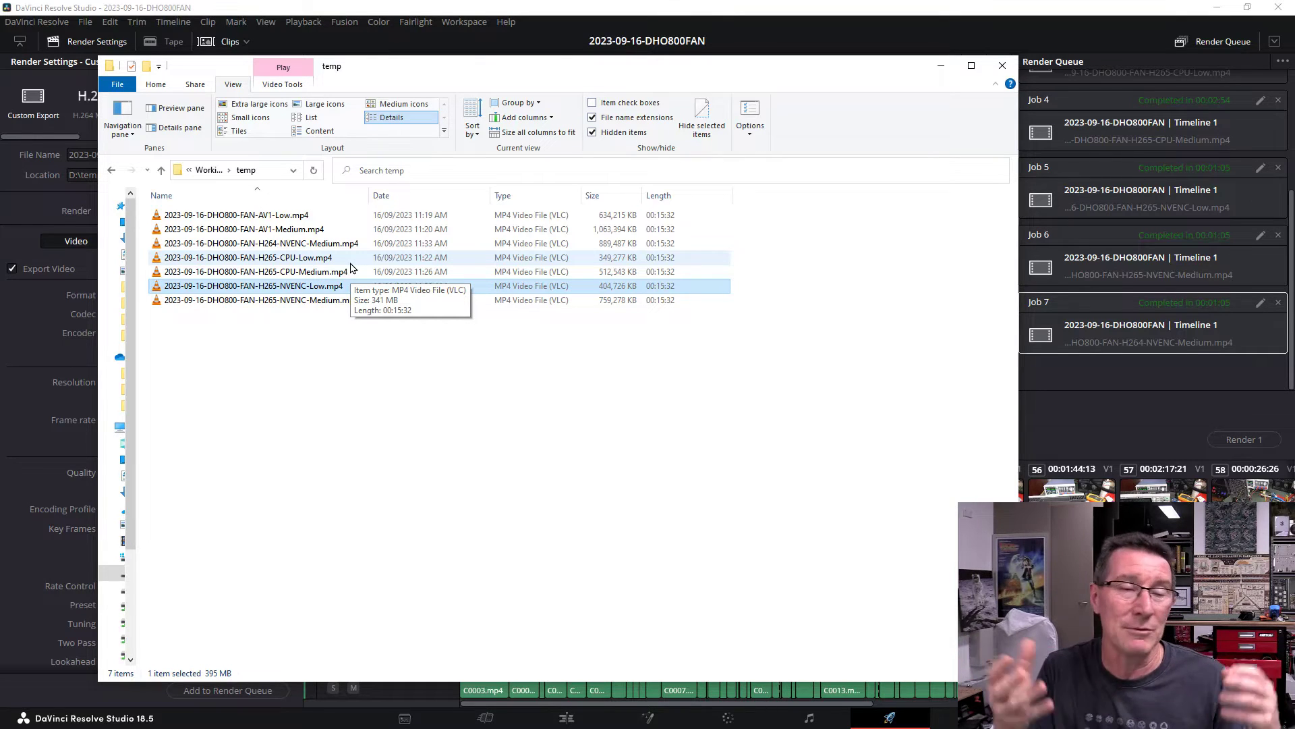
Shift the Explorer window aside and compare the H265-NVENC-Low and NVENC-Medium sizes.
left_click_drag(399, 76, 464, 36)
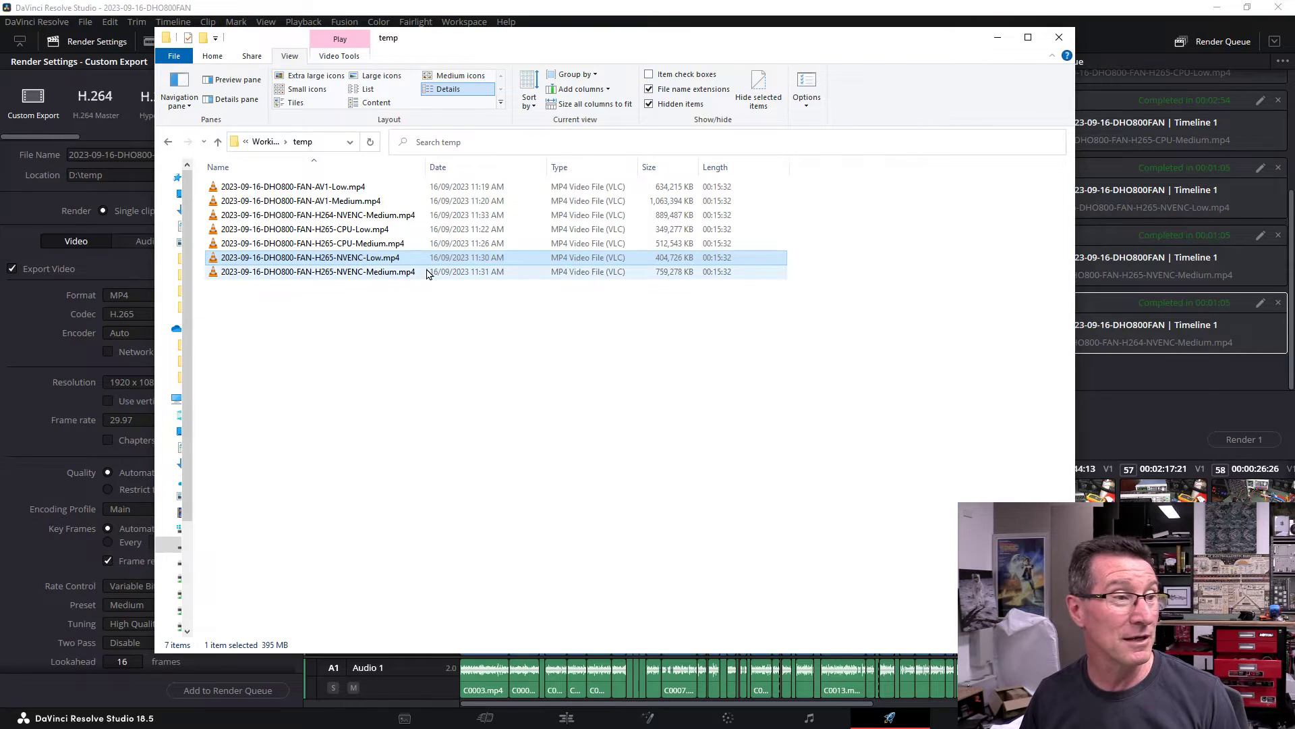
left_click(400, 274)
left_click(390, 259)
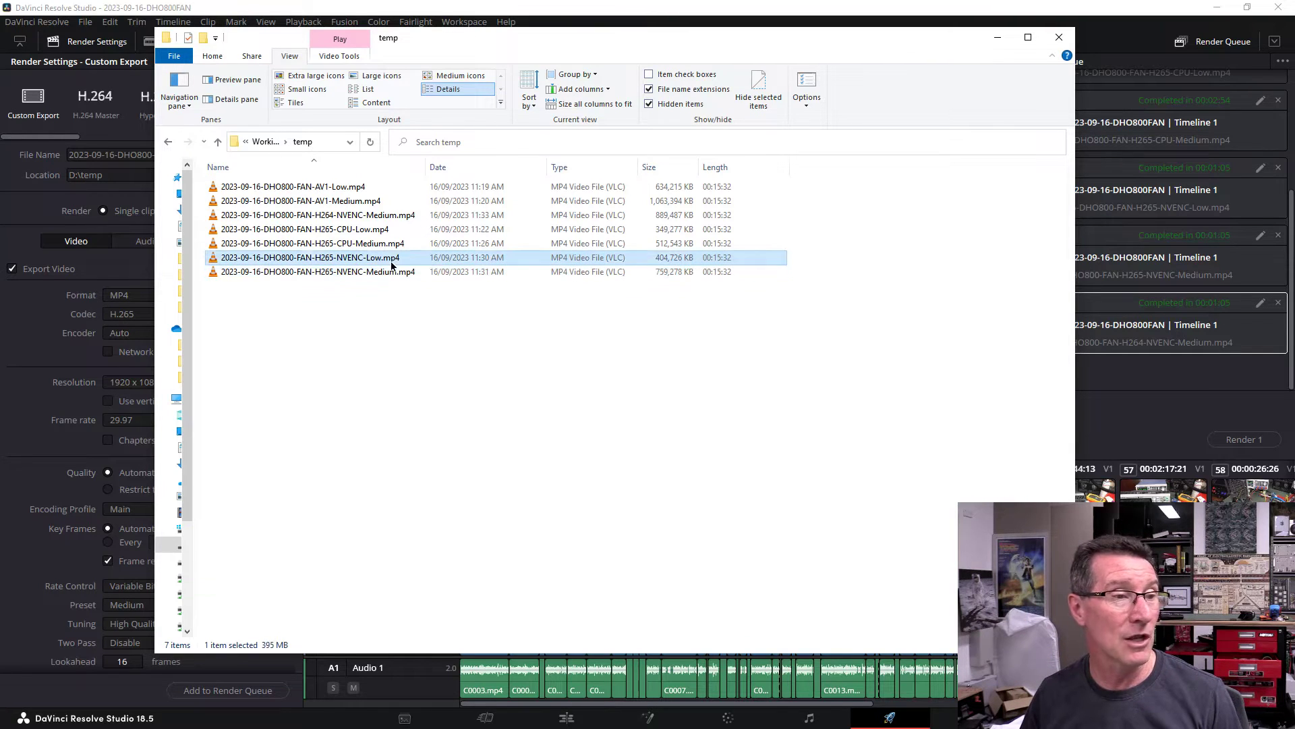
left_click(404, 276)
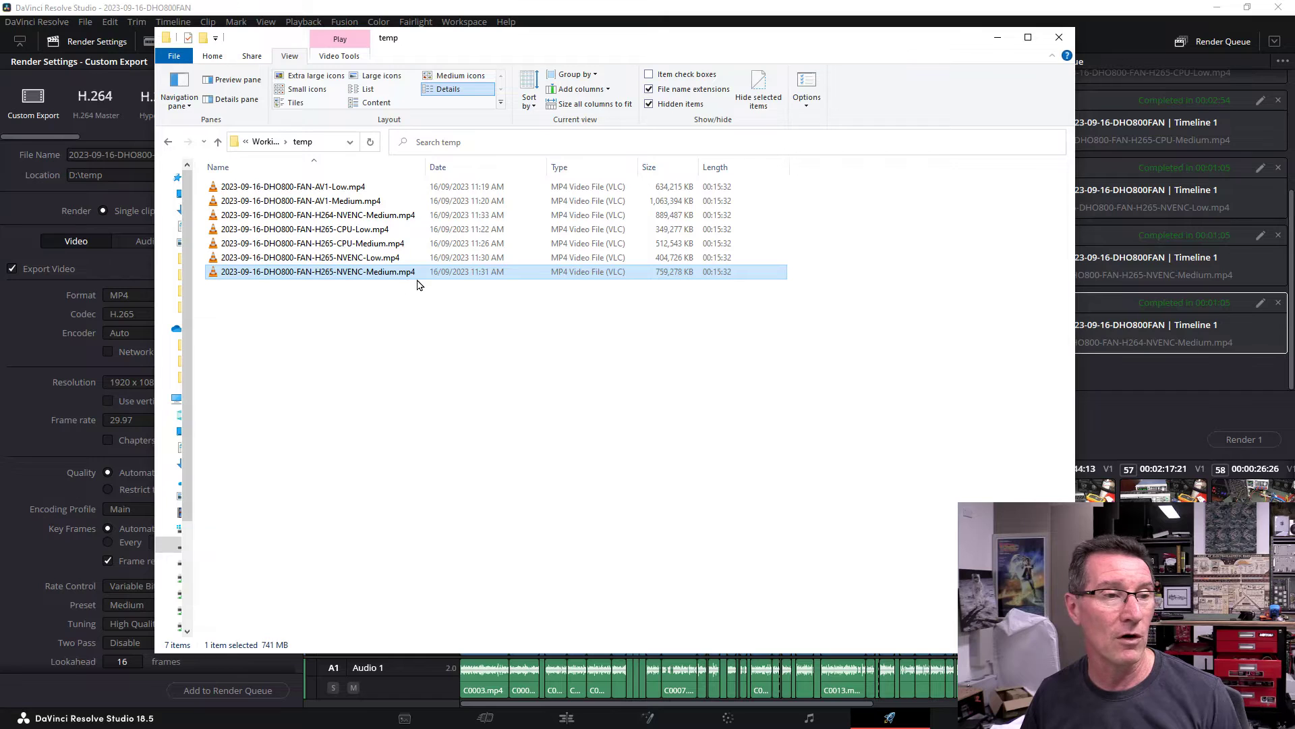
left_click(411, 260)
left_click(407, 273)
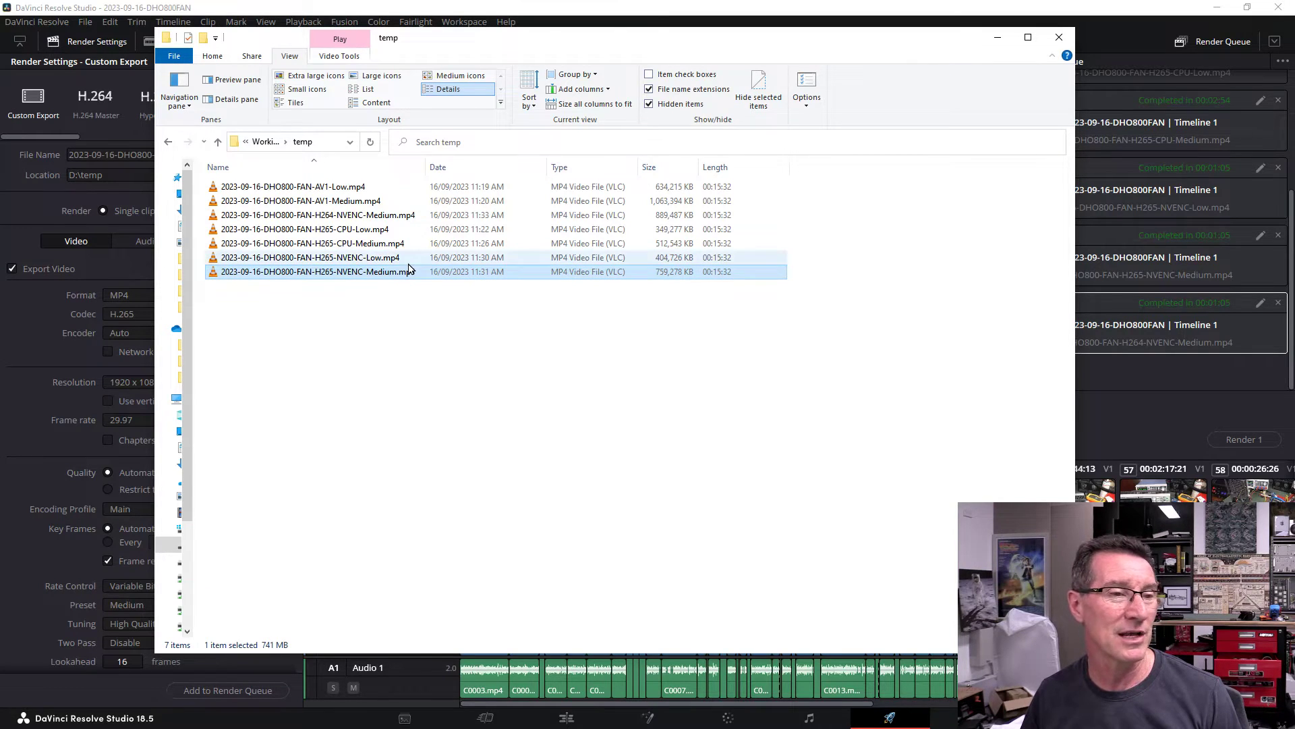
left_click(408, 261)
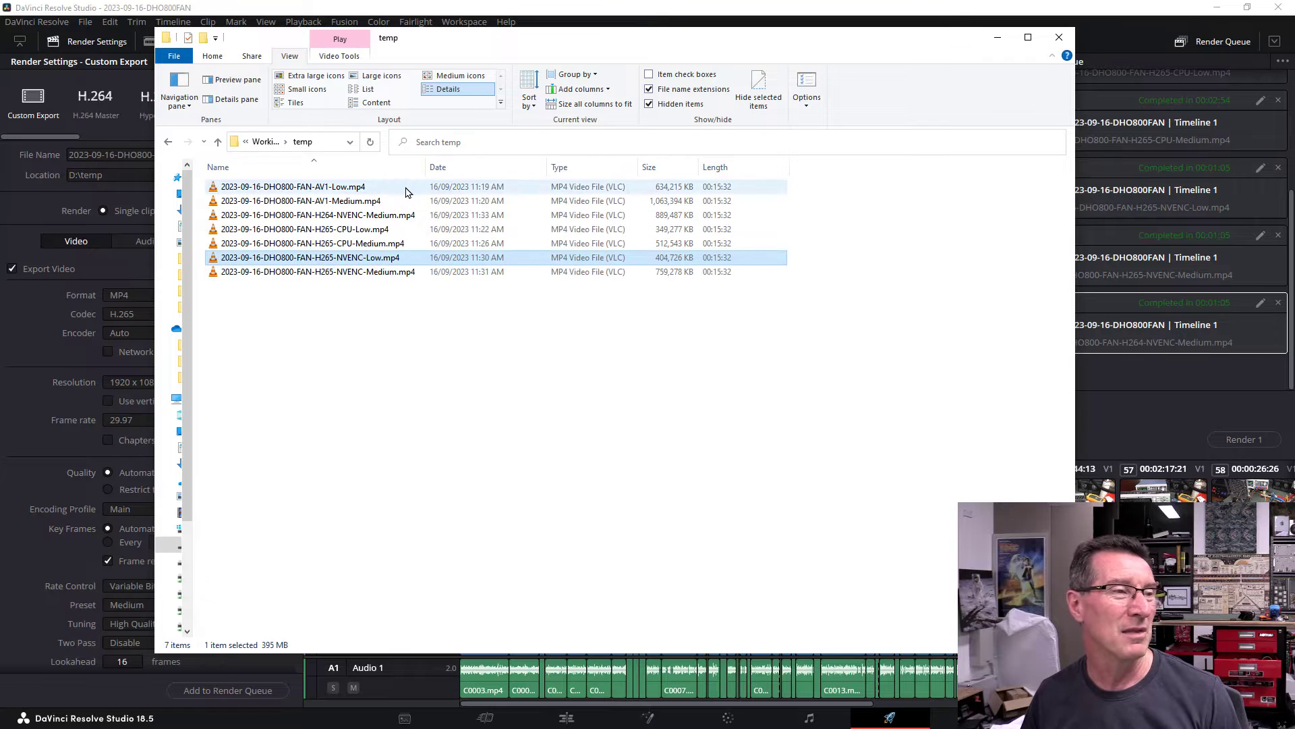
Compare the AV1-Low and AV1-Medium sizes, then move Explorer right to reveal Resolve.
left_click(396, 186)
left_click(405, 200)
left_click(400, 192)
left_click(404, 201)
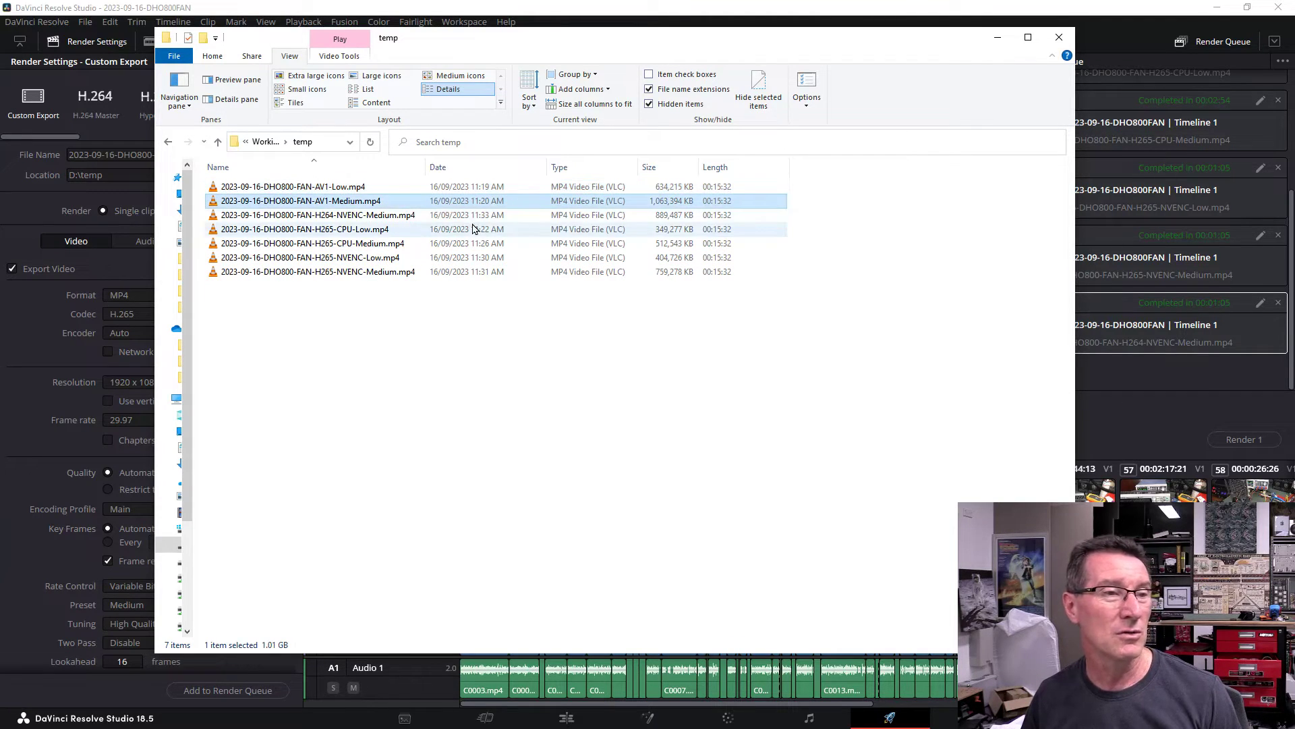
left_click_drag(504, 39, 1144, 82)
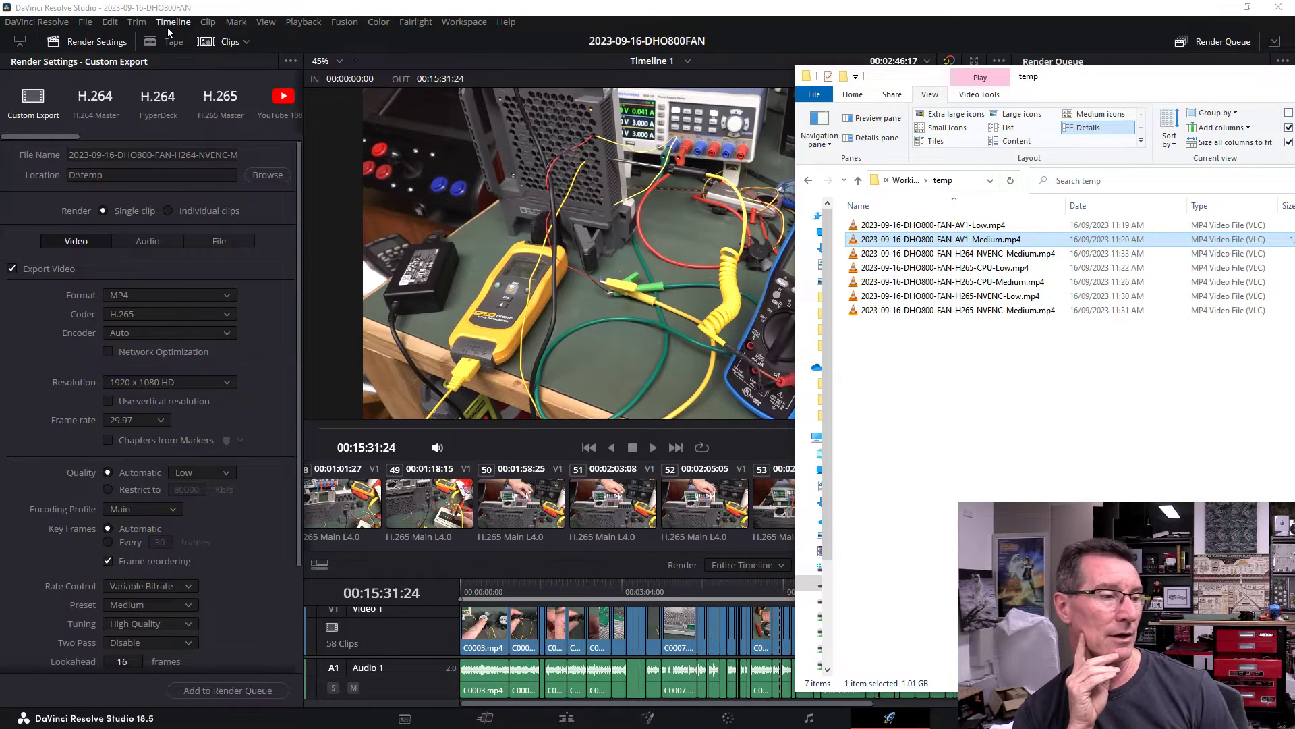
left_click(227, 473)
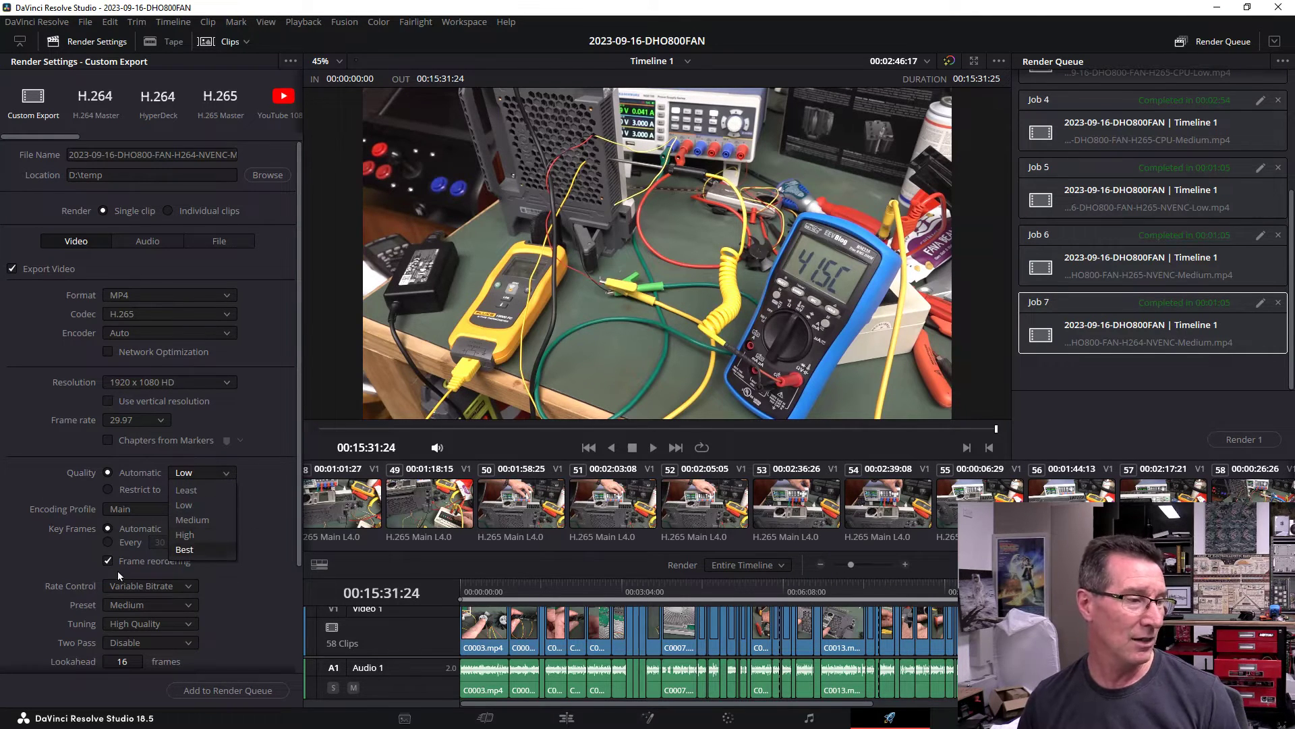
left_click(265, 461)
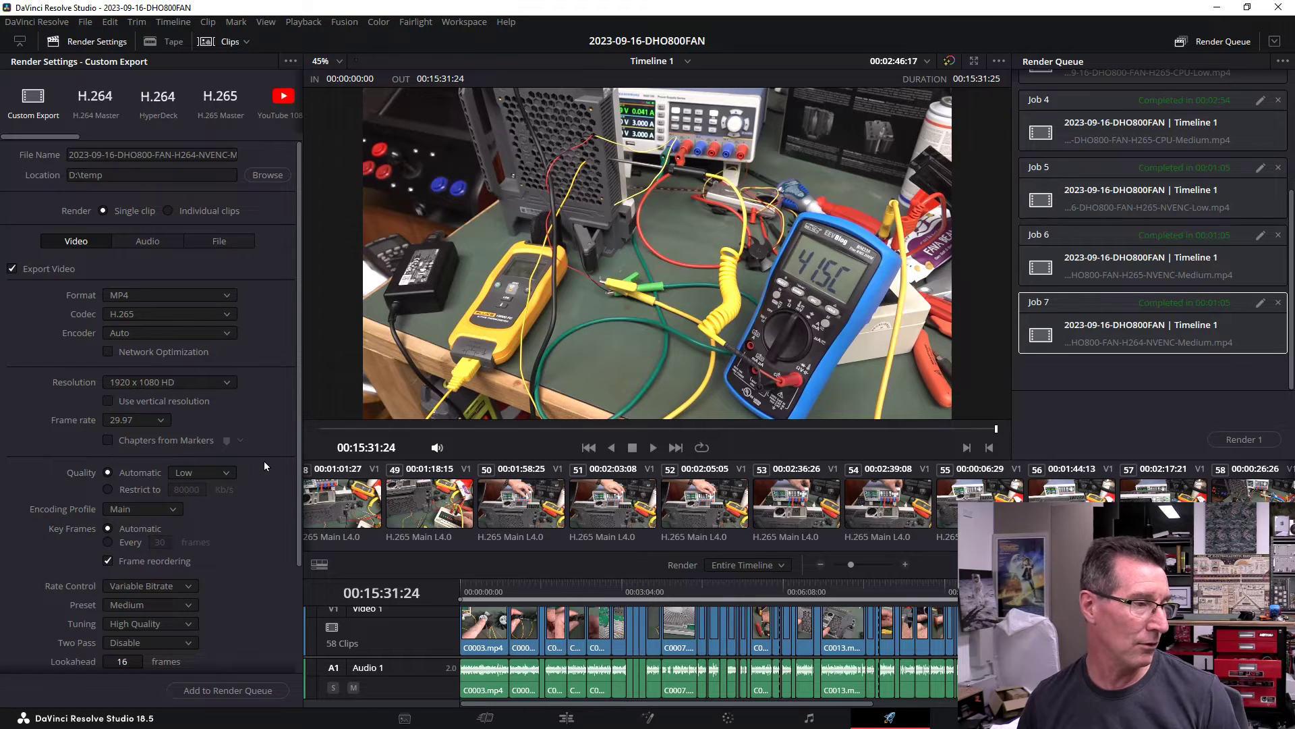
left_click(200, 472)
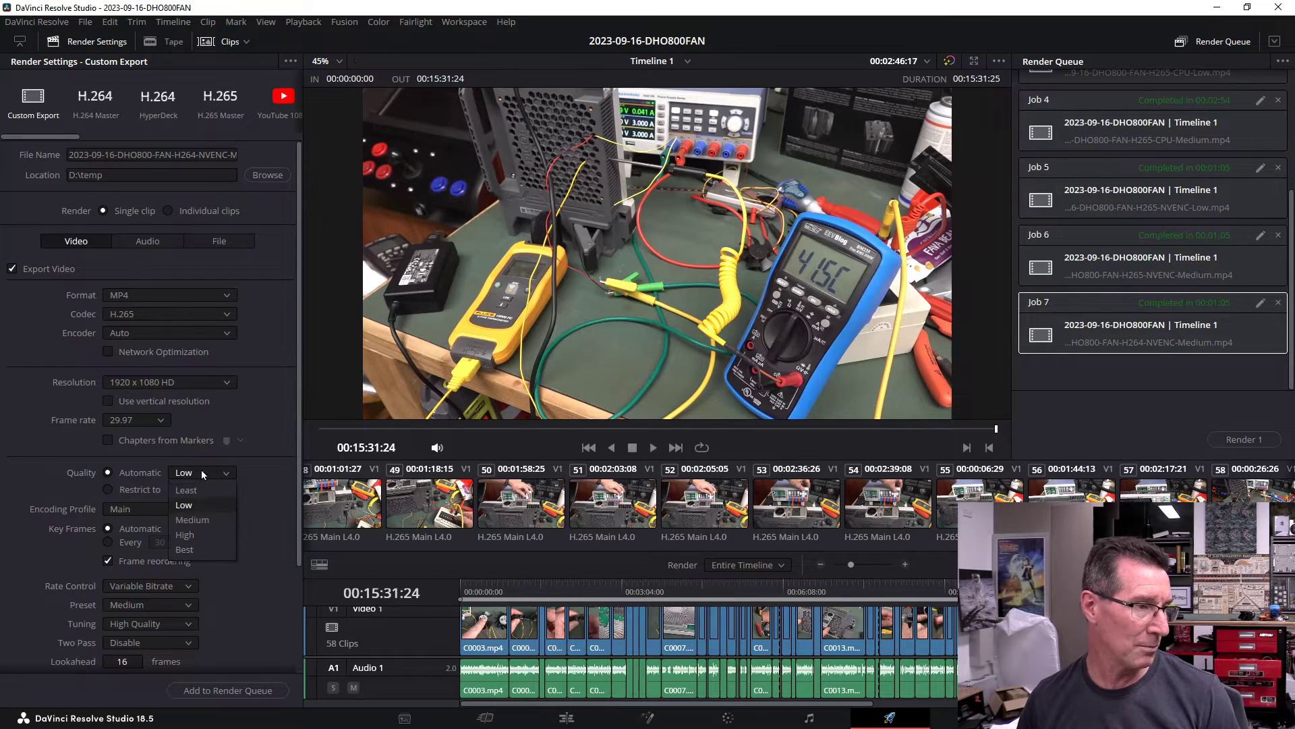
left_click(205, 504)
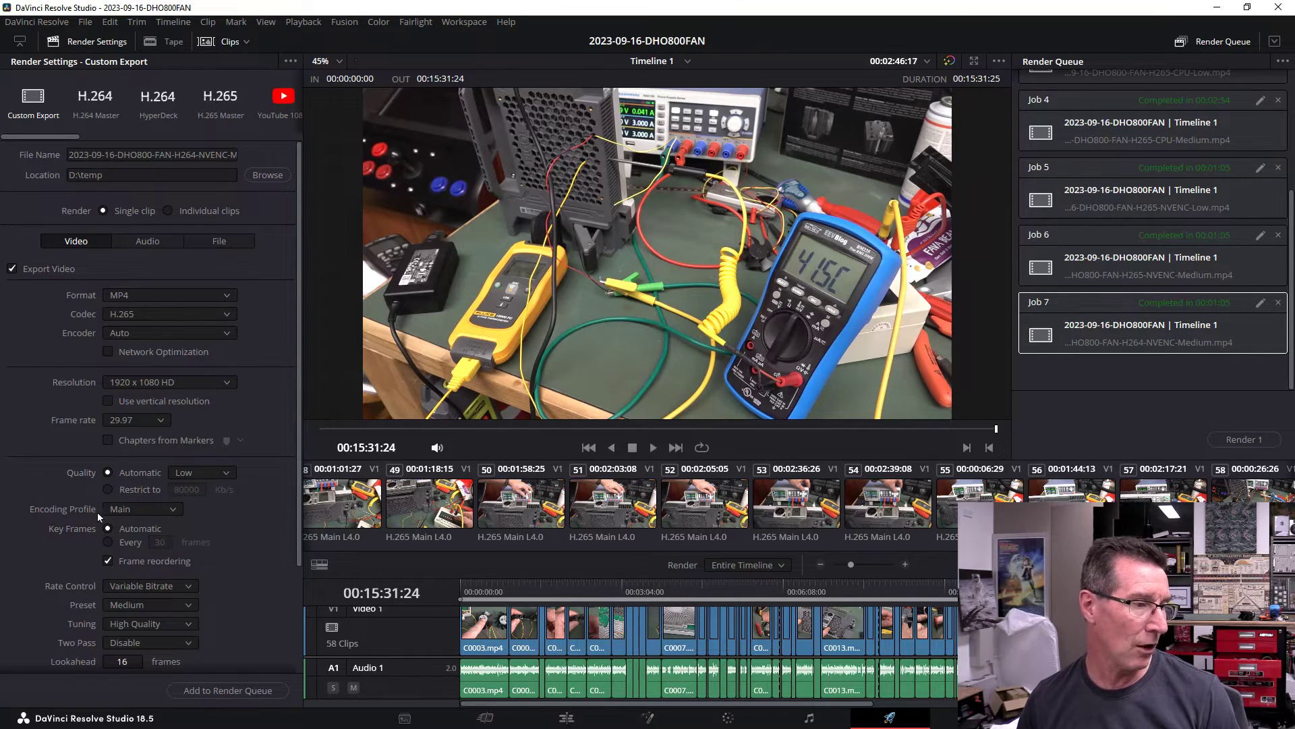
left_click(182, 586)
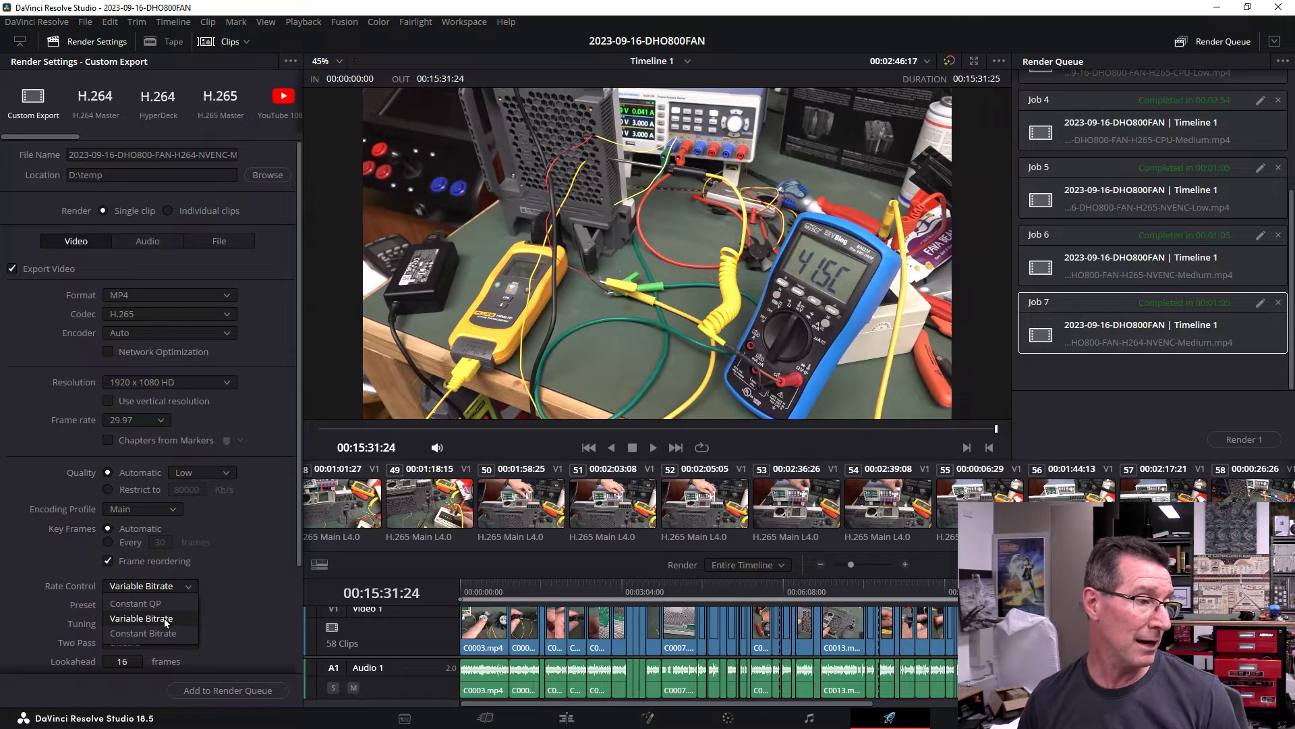
left_click(211, 579)
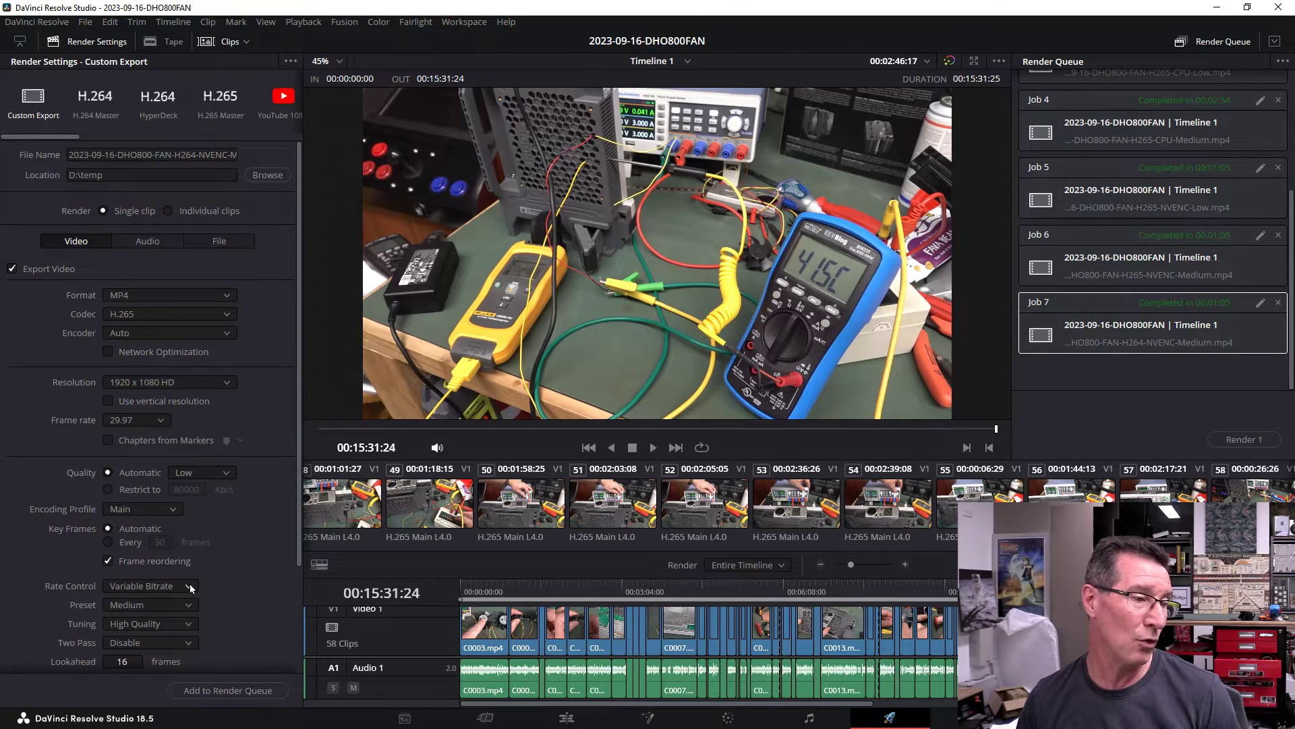
left_click(189, 587)
left_click(163, 617)
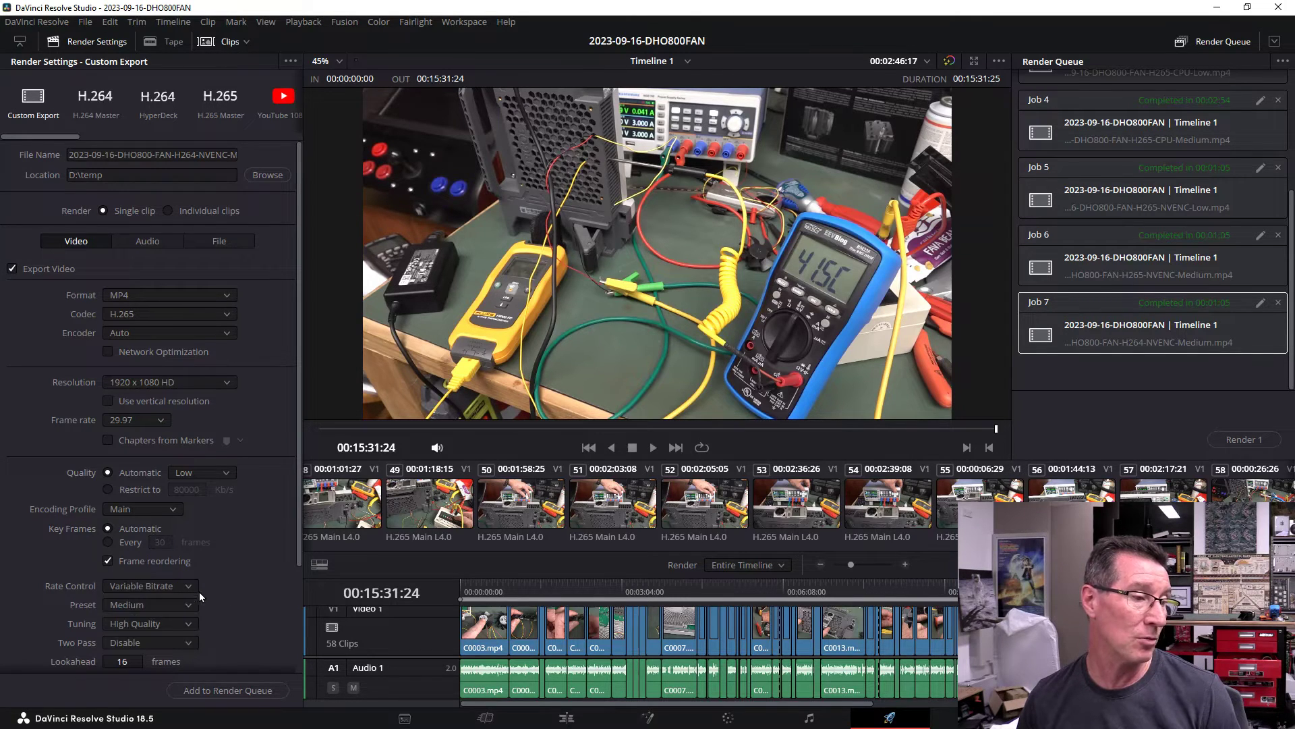
left_click(182, 586)
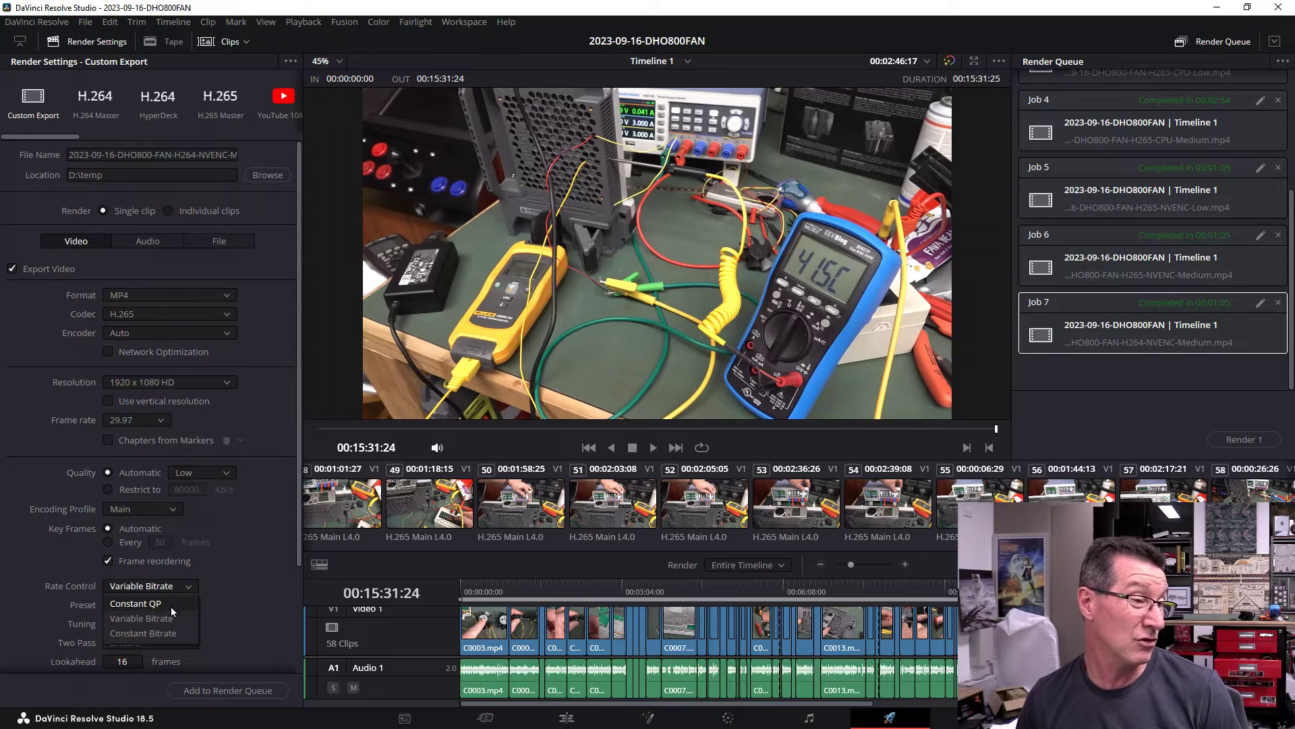
left_click(195, 586)
left_click(195, 585)
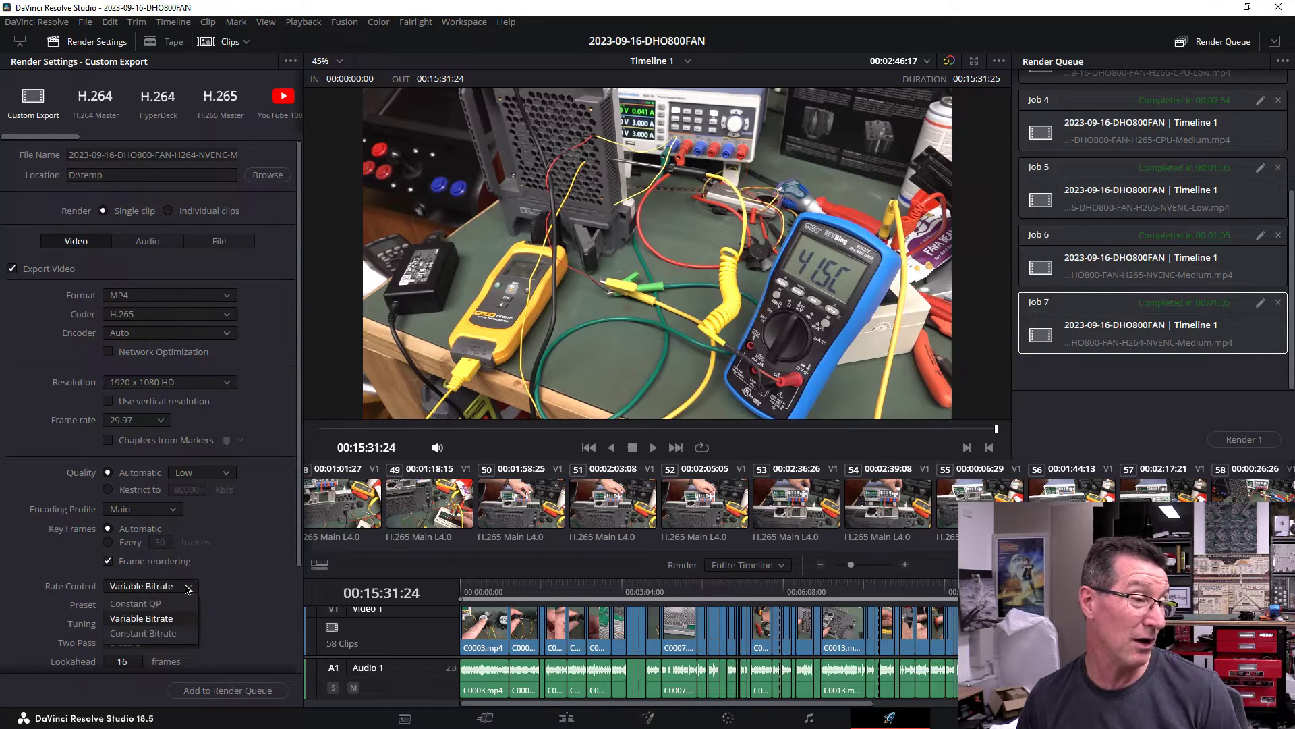
left_click(199, 584)
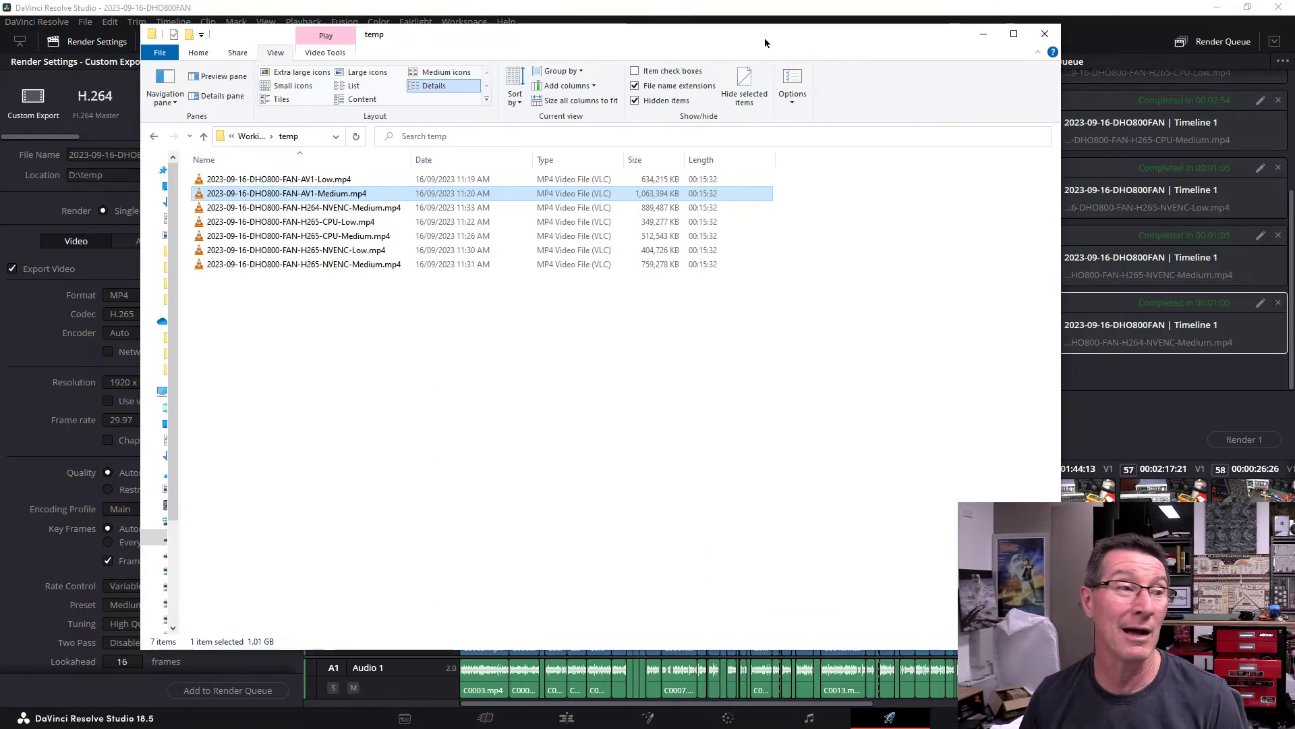
Bring the temp folder over Resolve and select both H264-NVENC-Medium and H265-NVENC-Medium together.
left_click_drag(764, 38, 776, 72)
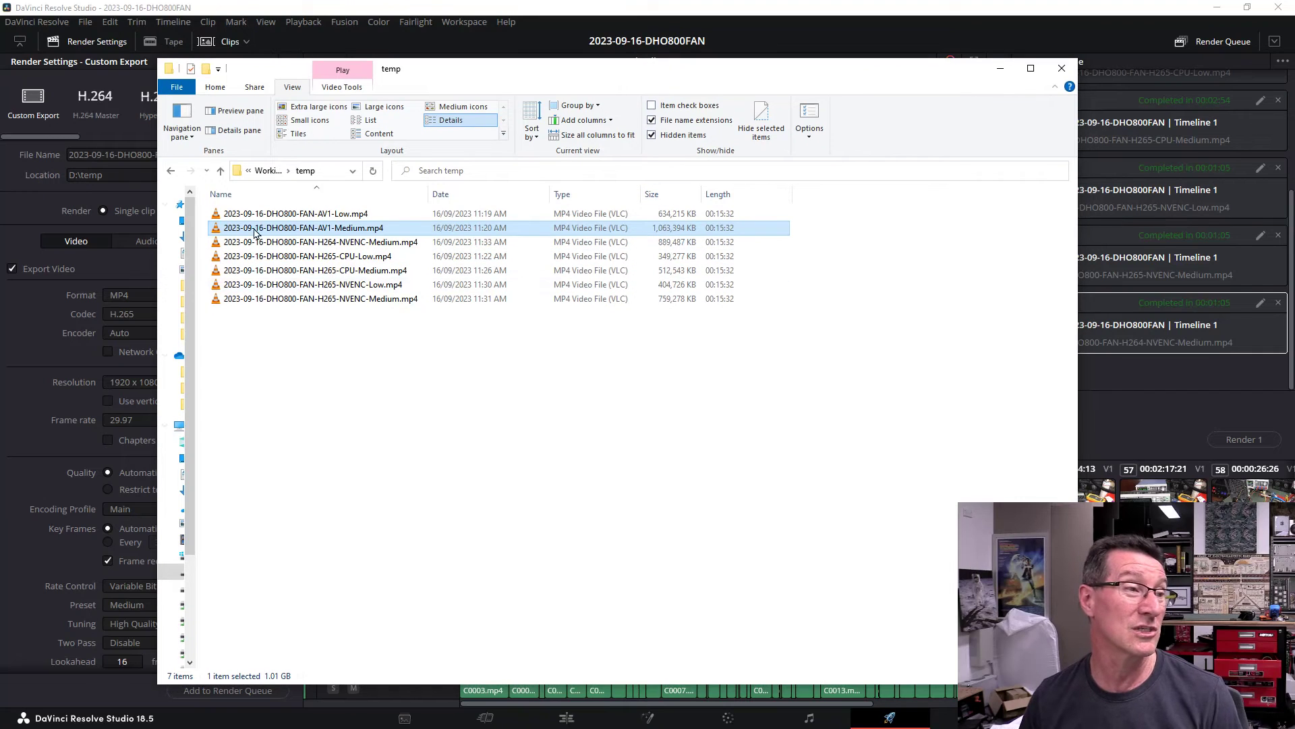
left_click_drag(545, 83, 574, 68)
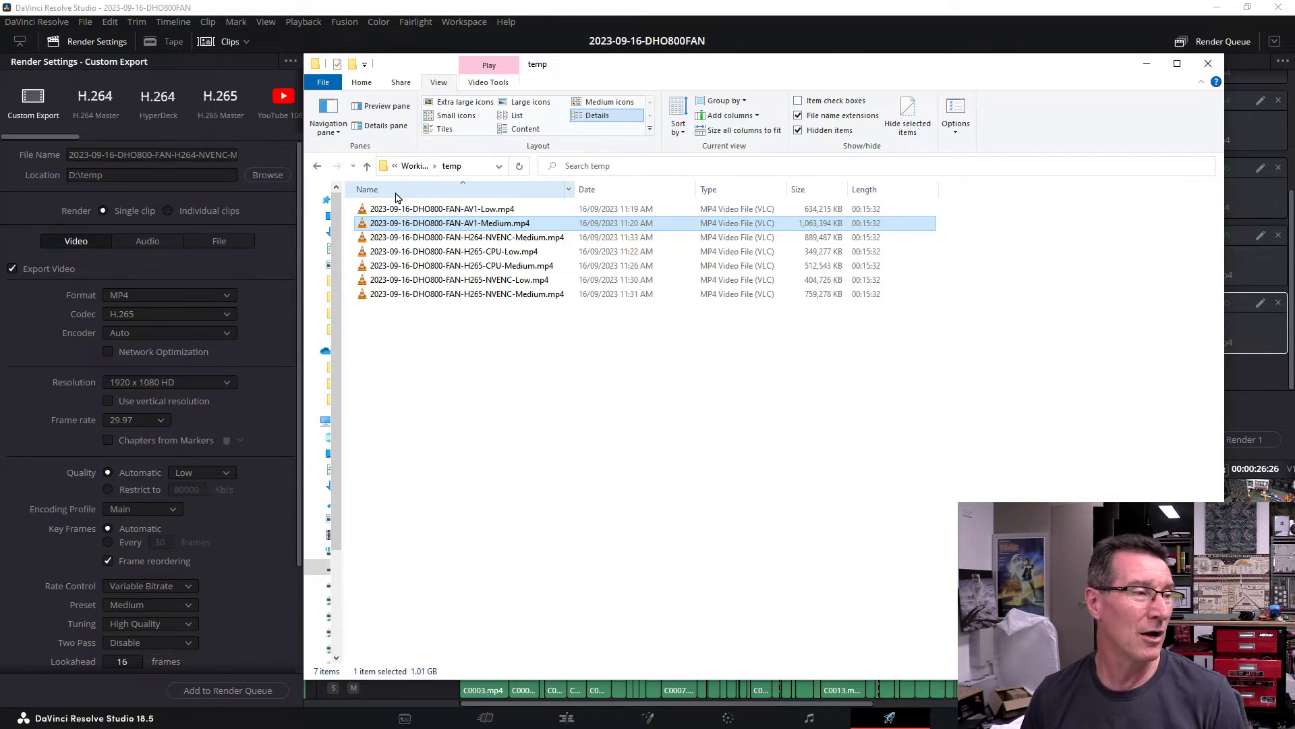
left_click(509, 242)
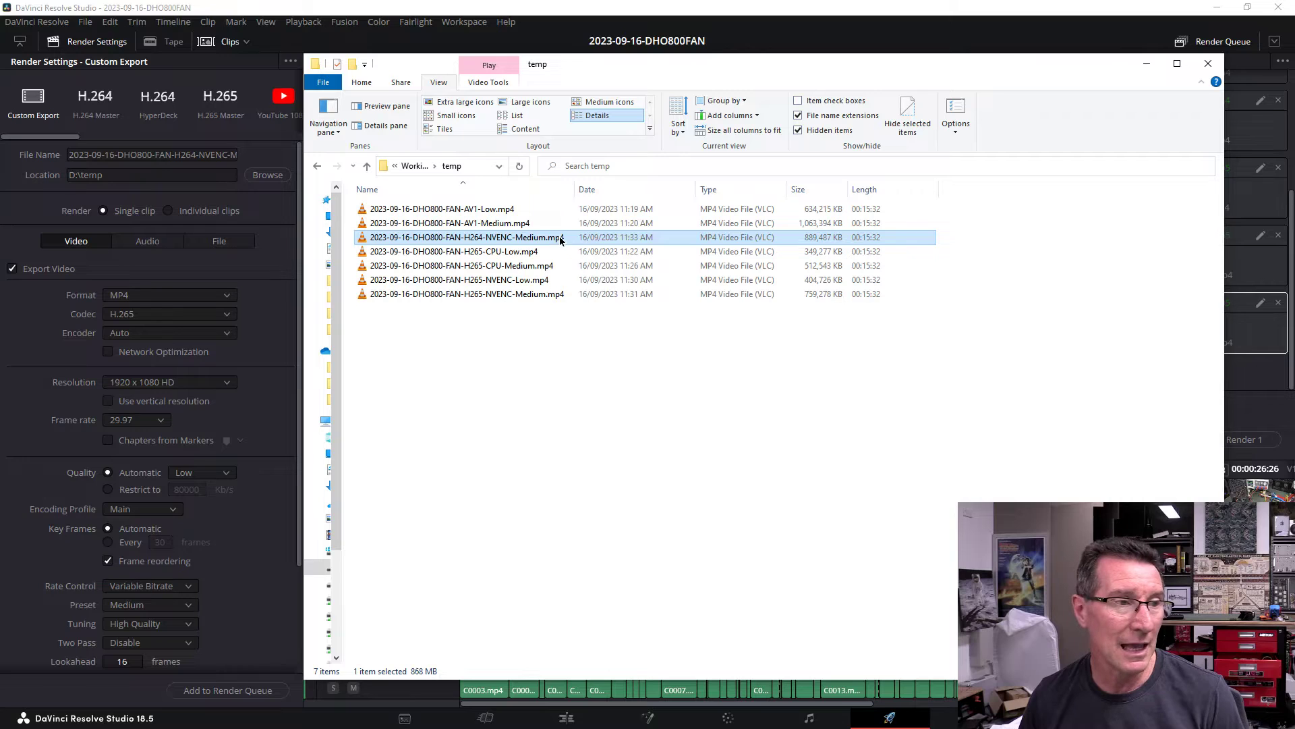
left_click(568, 280)
left_click(548, 240)
left_click(552, 294, "ctrl")
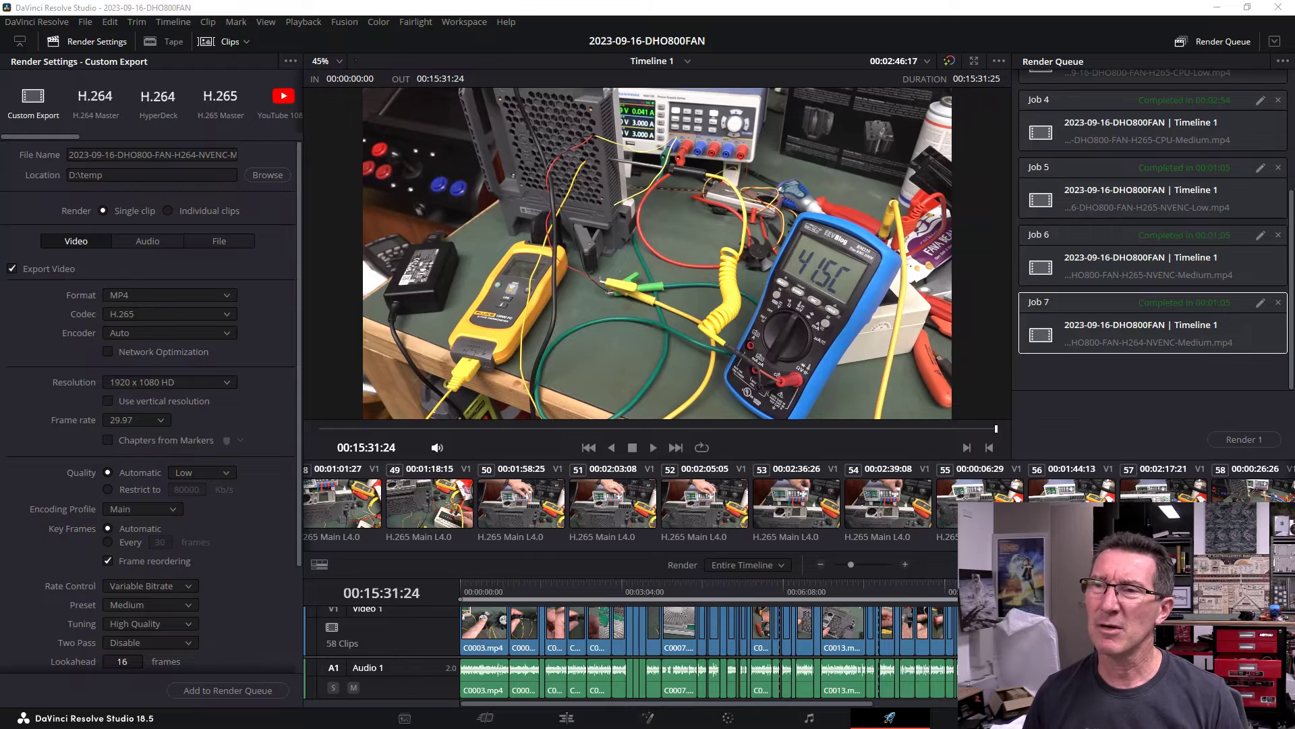
left_click_drag(1294, 101, 675, 63)
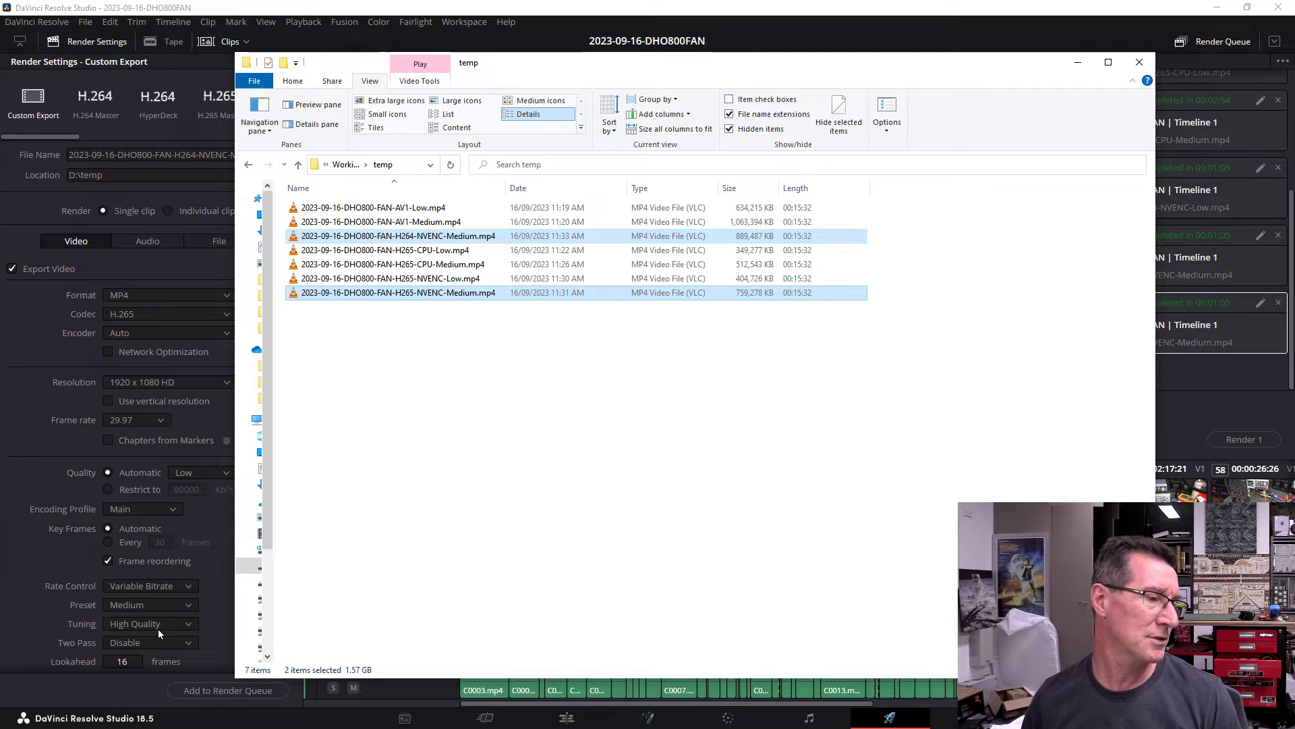
left_click_drag(536, 64, 1294, 67)
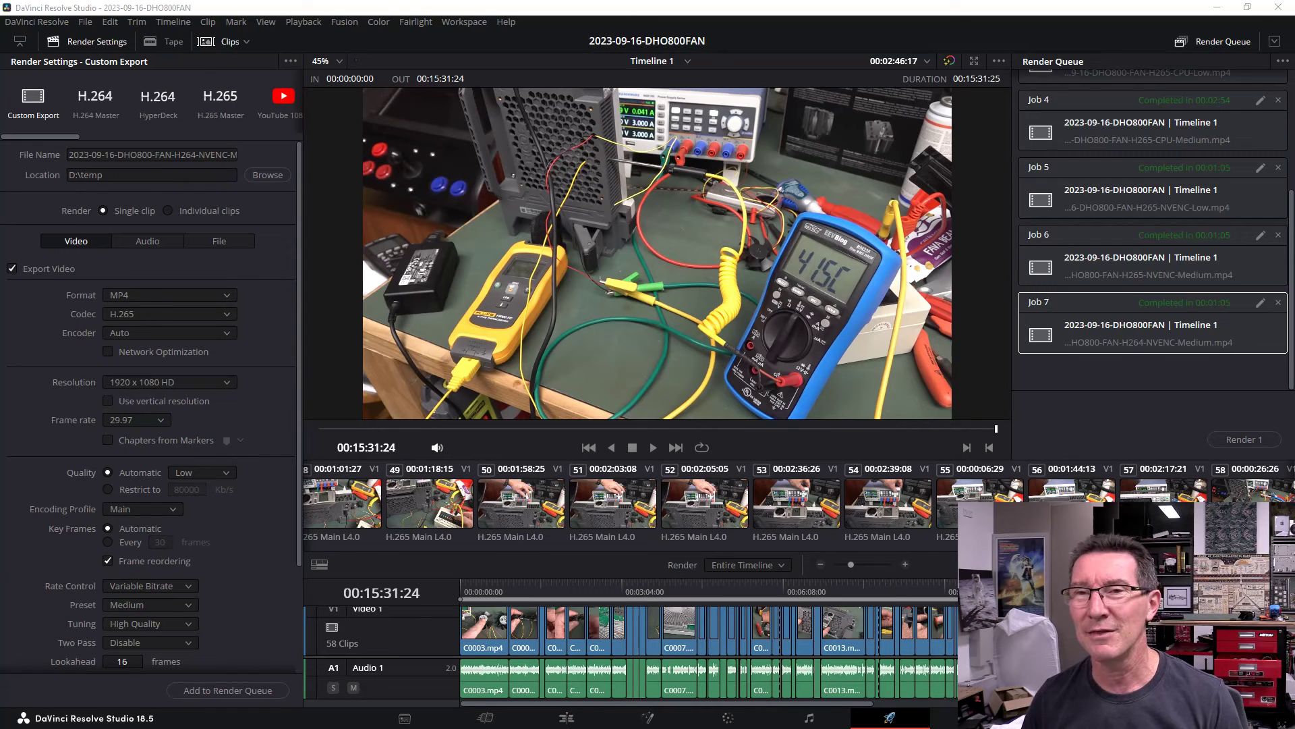
left_click(186, 626)
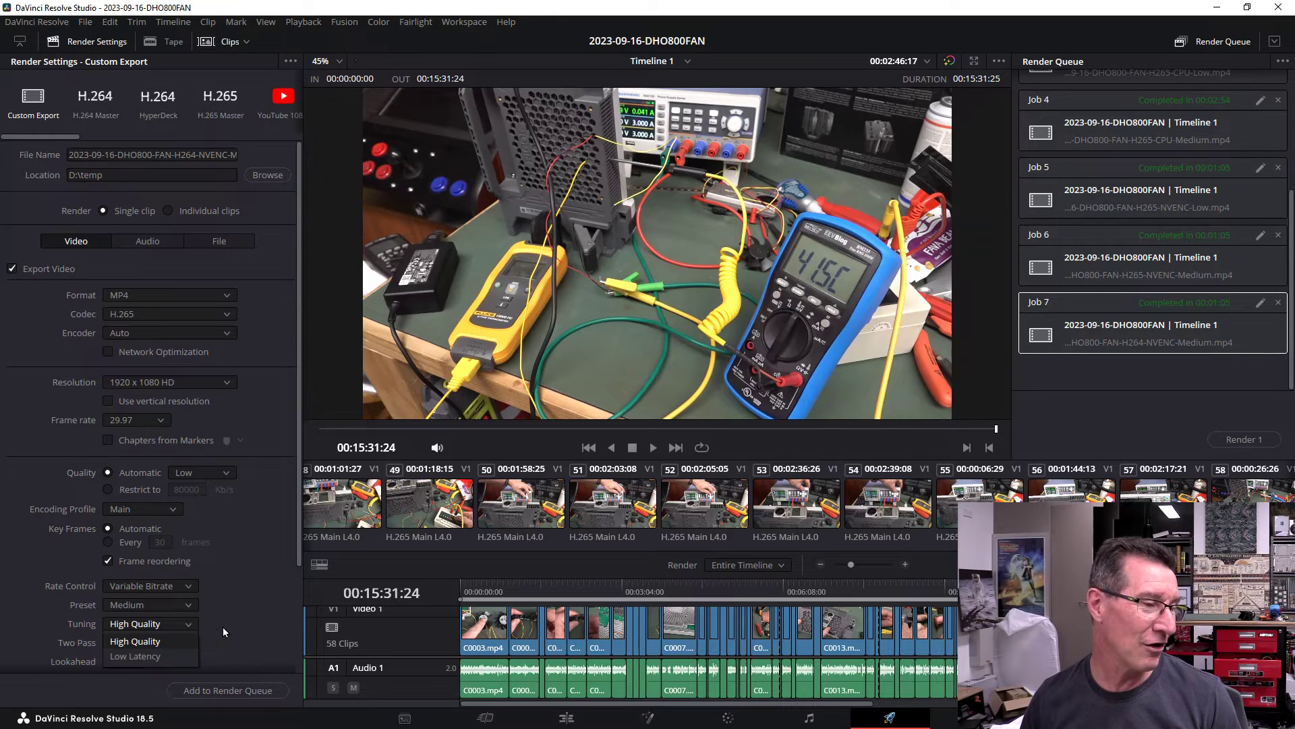
left_click(181, 641)
left_click(185, 644)
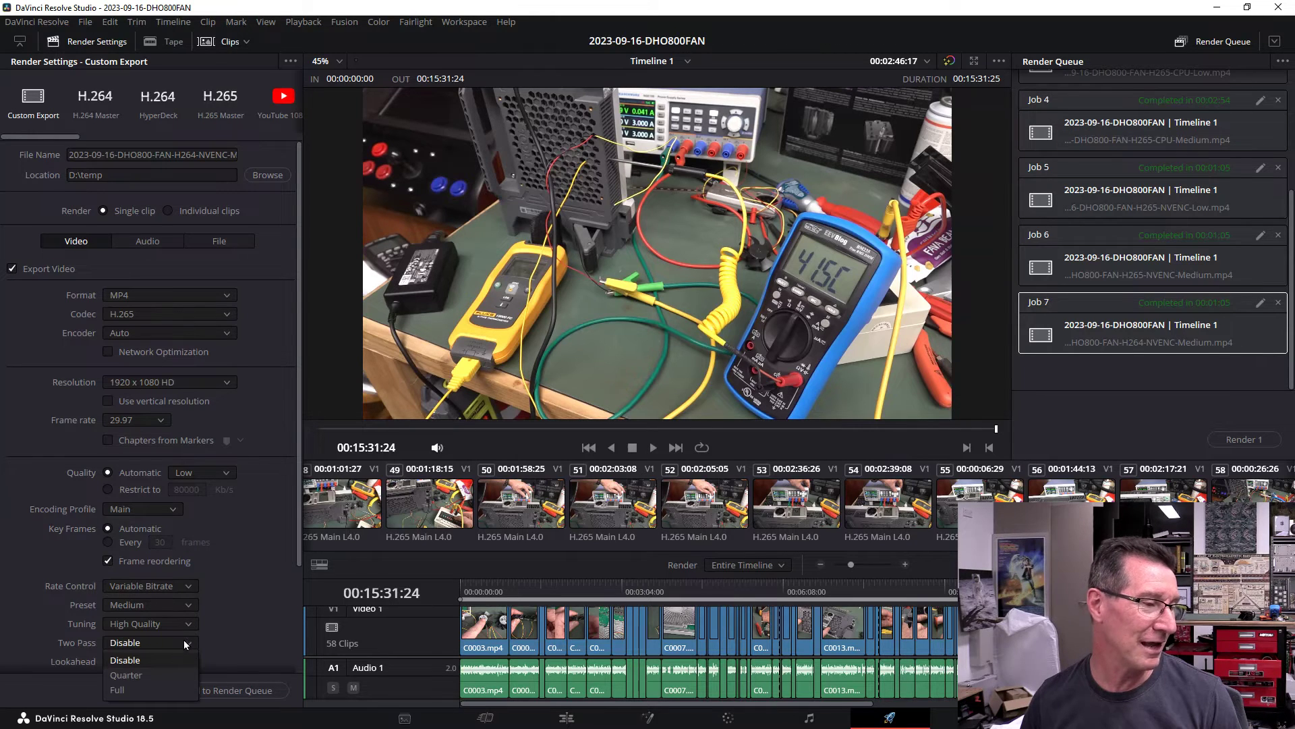
left_click(230, 641)
scroll(182, 634, "down", 1)
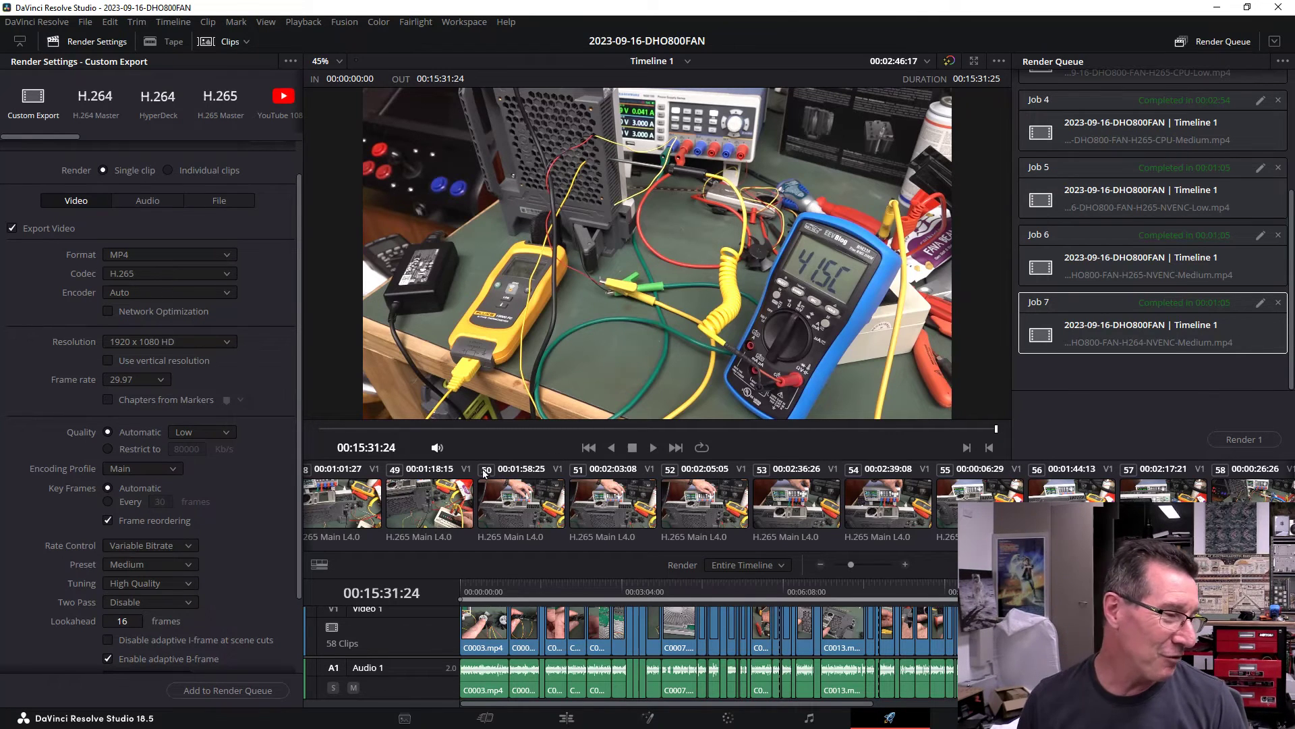
left_click(188, 602)
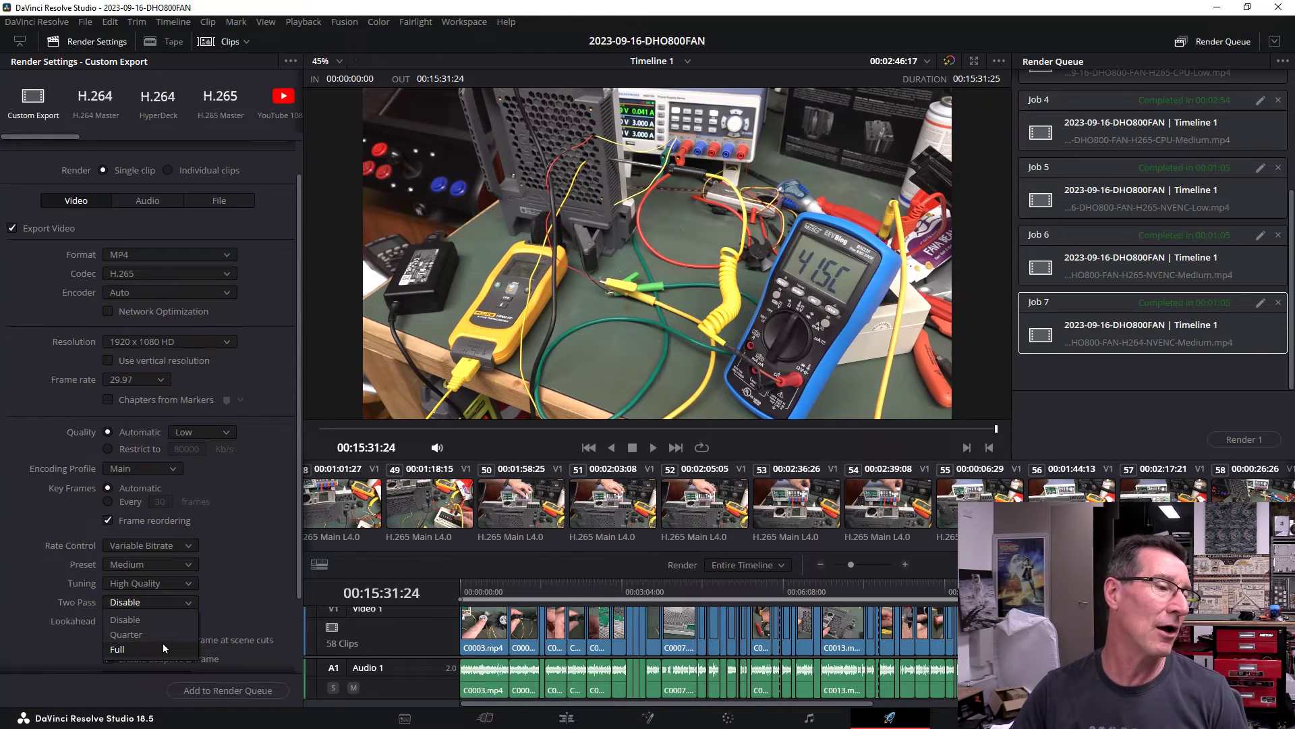
left_click(240, 581)
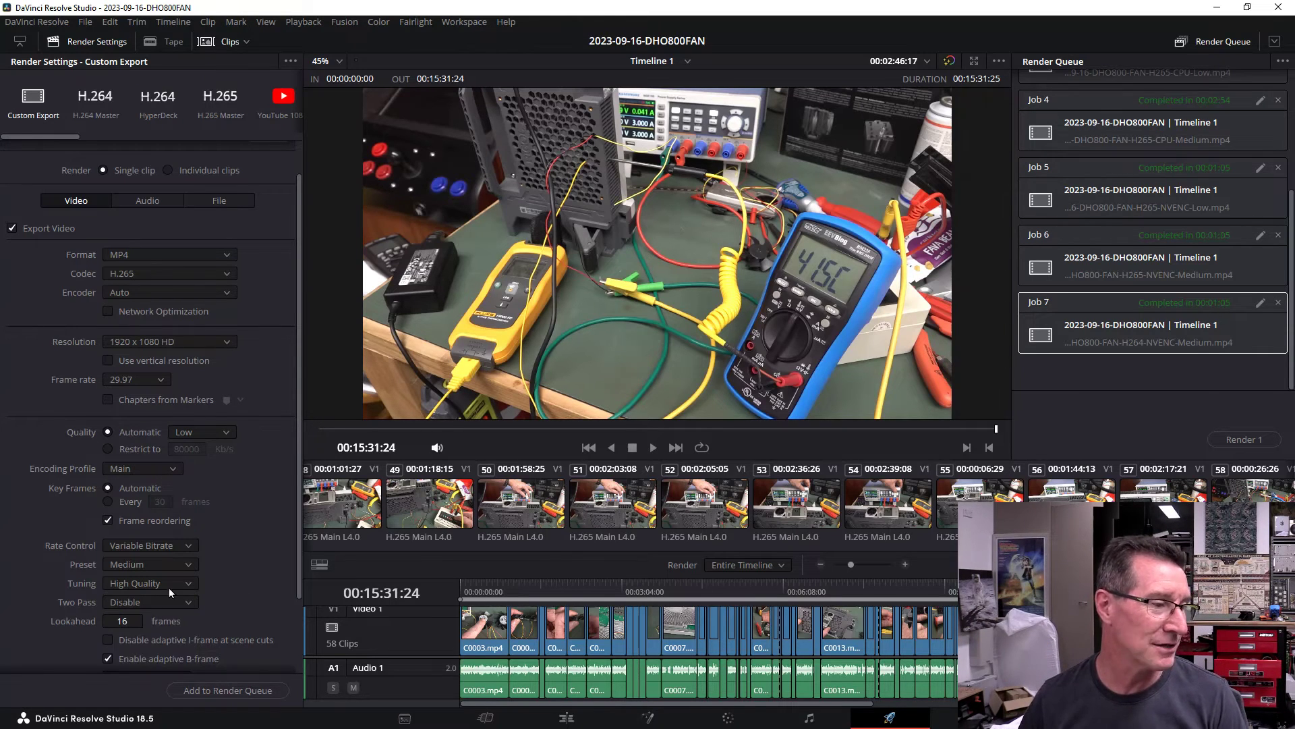
left_click(188, 548)
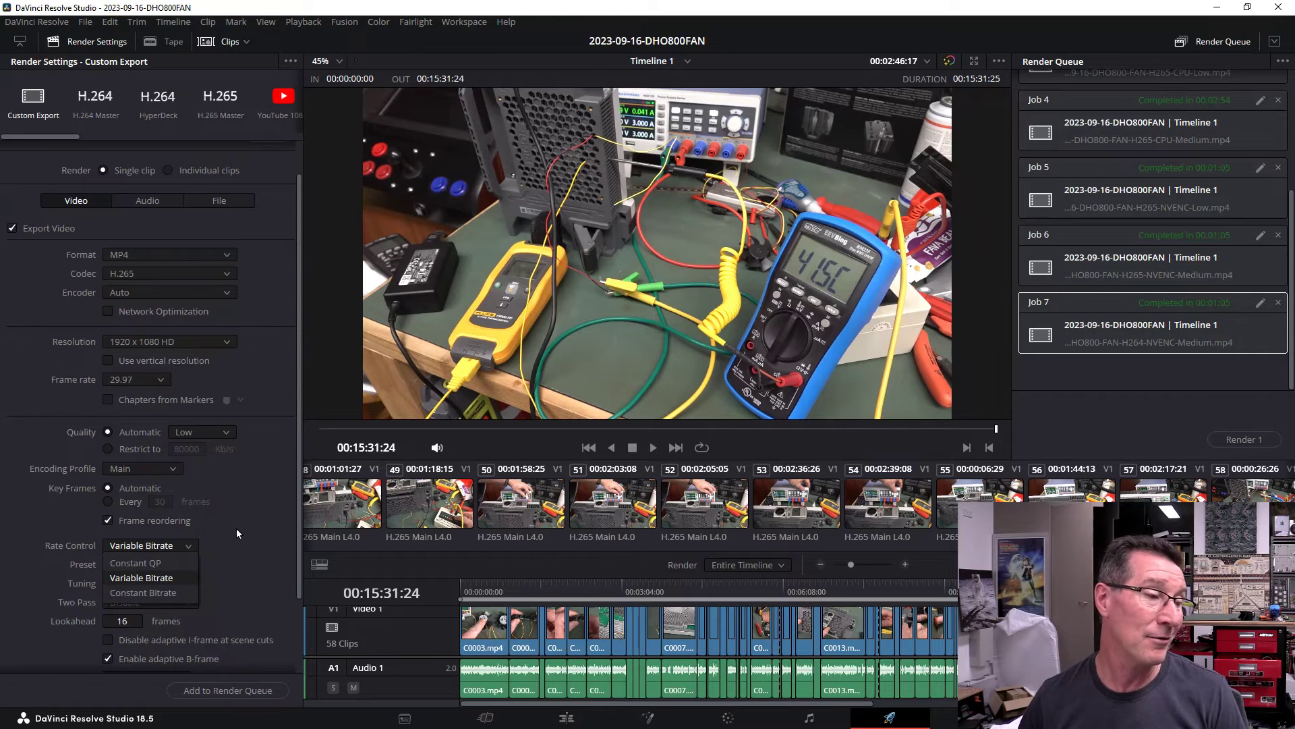
left_click(244, 545)
left_click(190, 547)
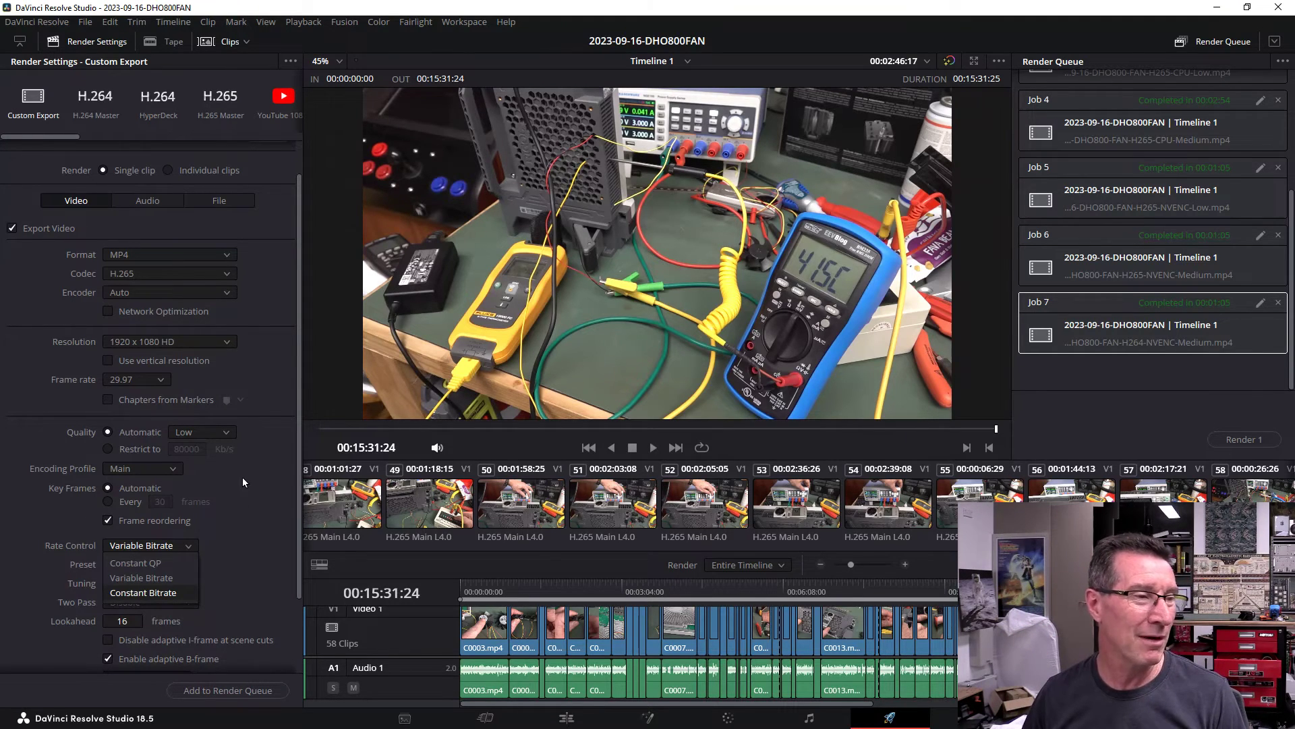
left_click(143, 592)
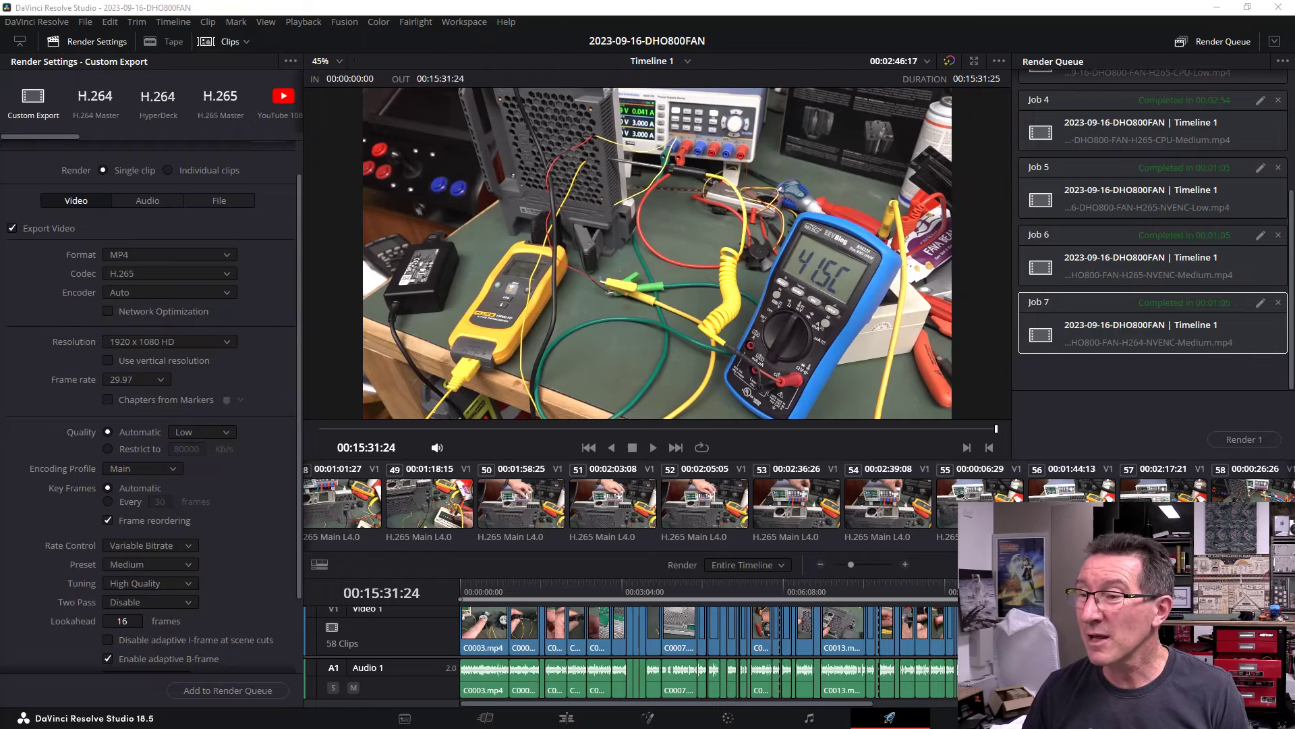
key("alt+Tab")
Drag the temp folder window off the right edge, revealing Resolve's render queue from Job 1 AV1-Low.
left_click_drag(540, 61, 548, 75)
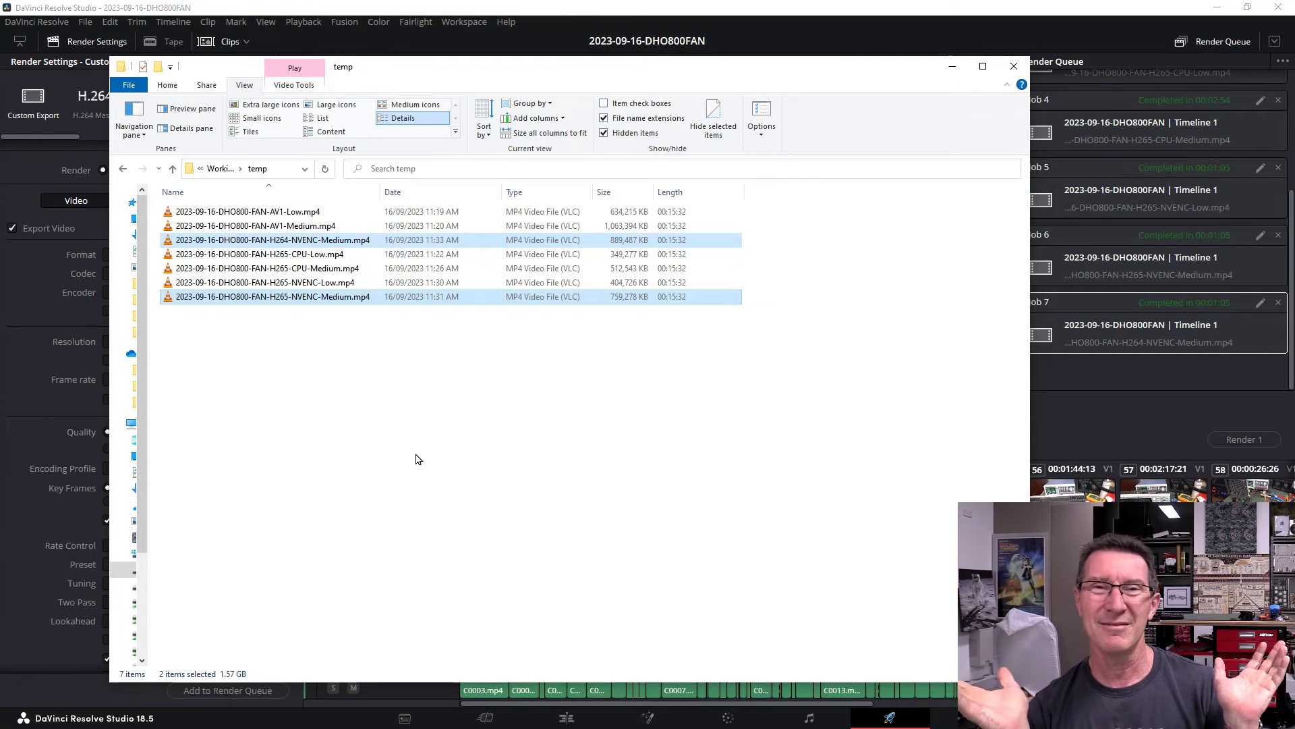
left_click_drag(531, 61, 1292, 169)
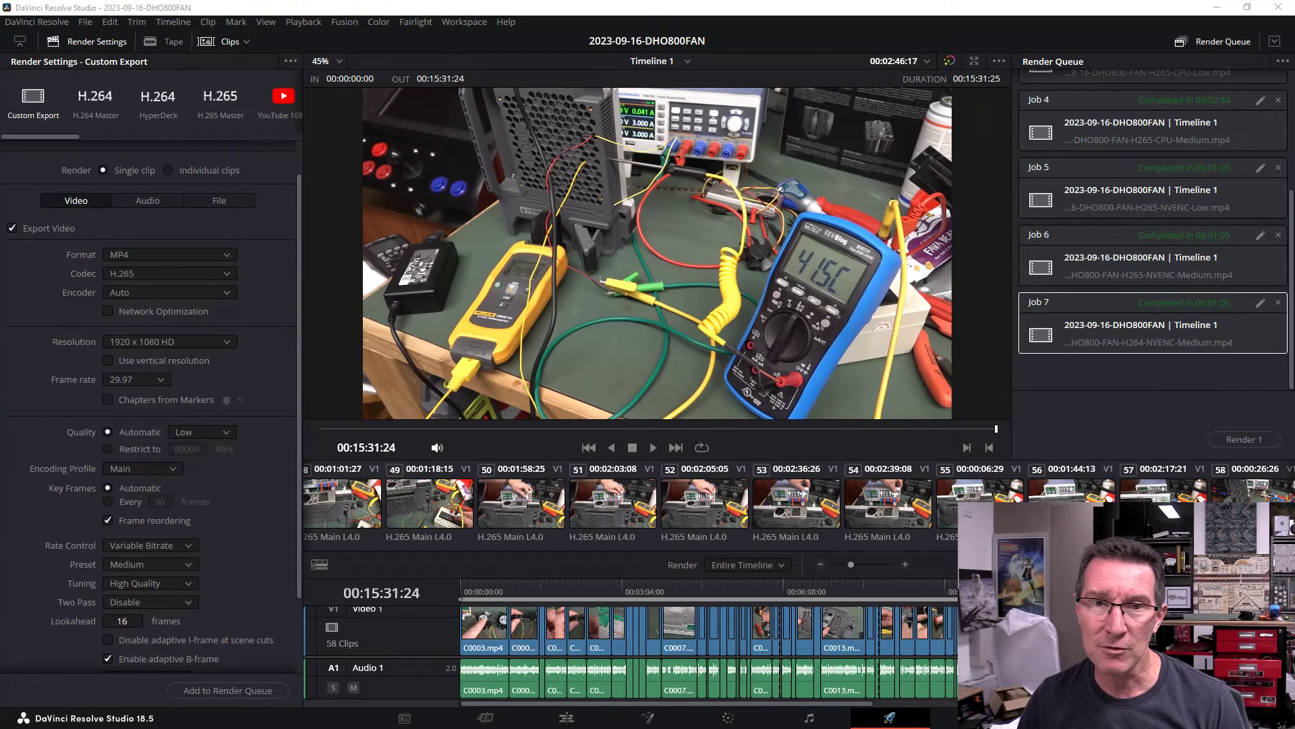
scroll(1154, 229, "up", 3)
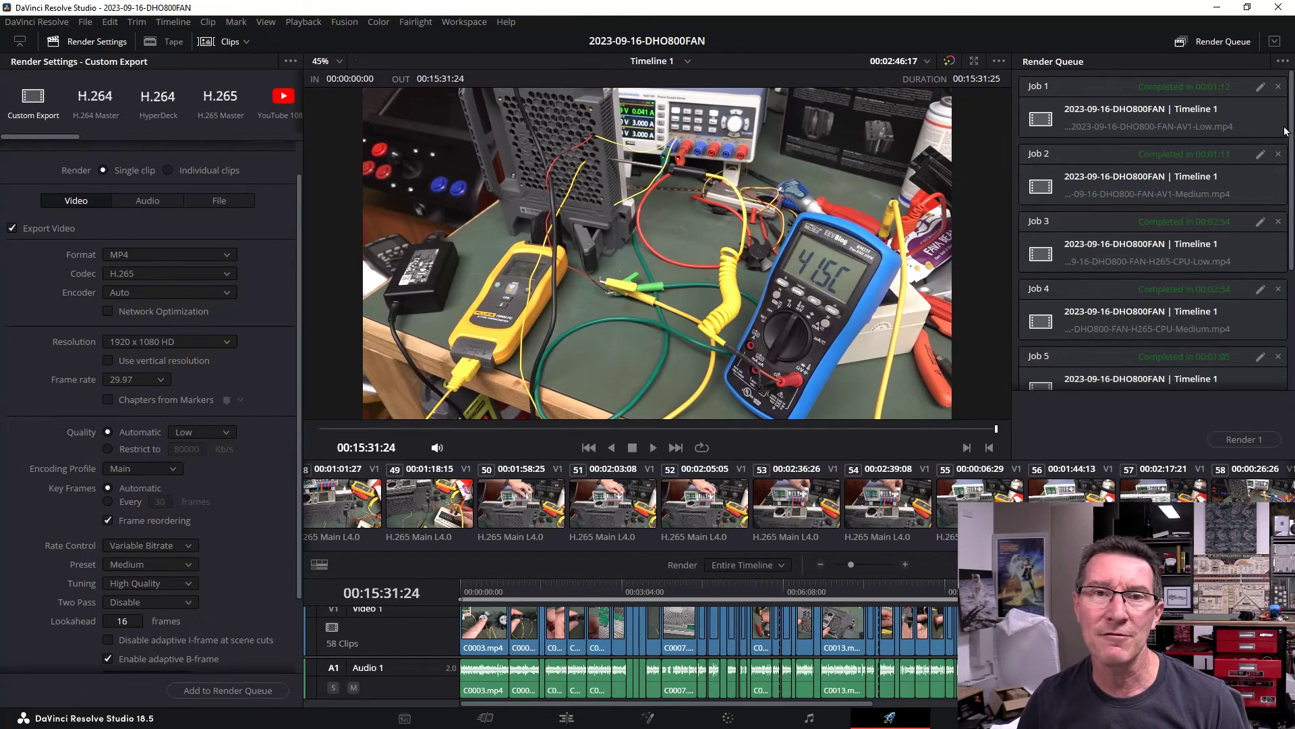
left_click_drag(1290, 129, 1291, 122)
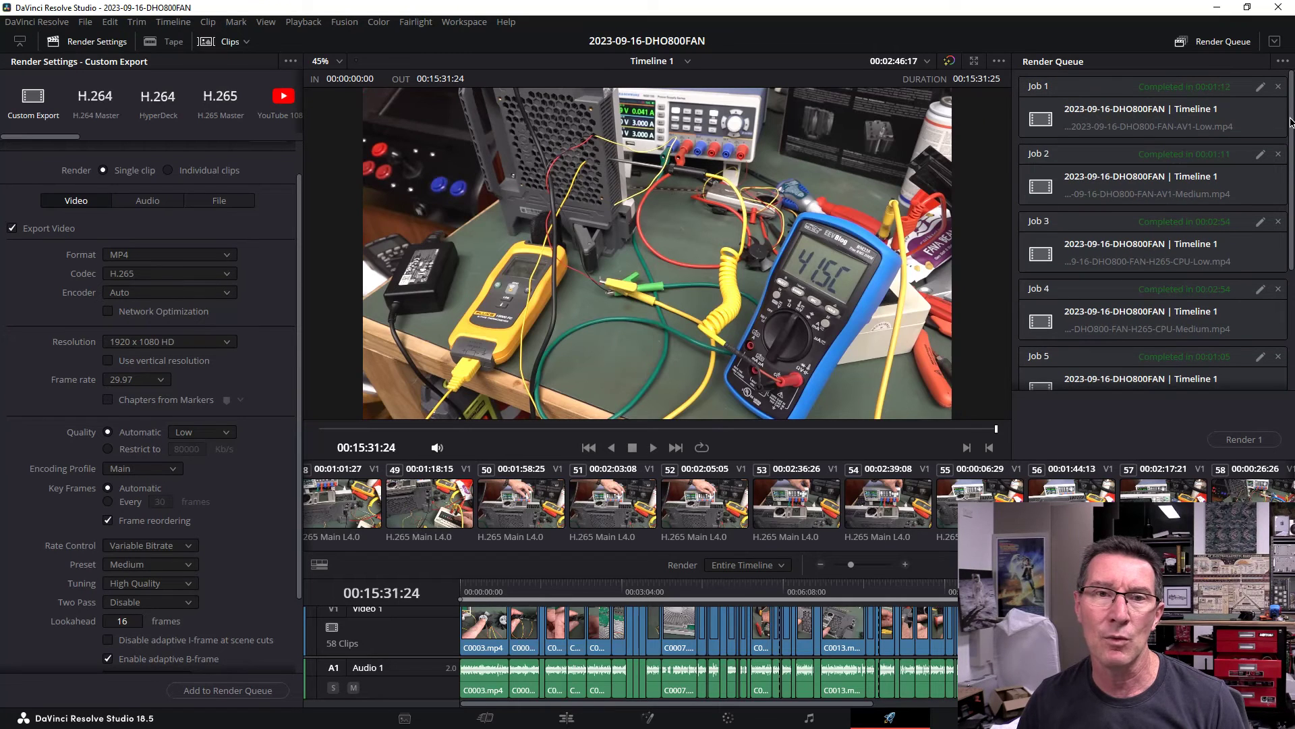
scroll(1196, 193, "down", 3)
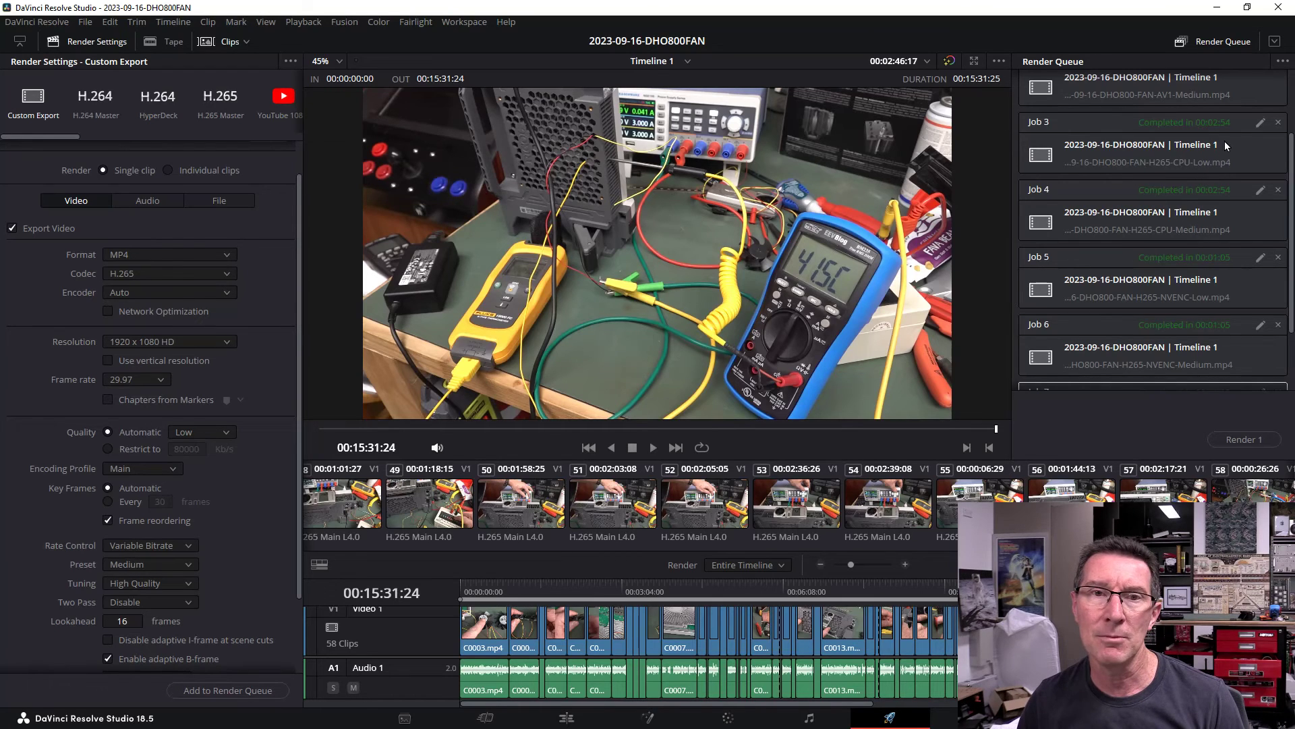
left_click_drag(1290, 215, 1293, 287)
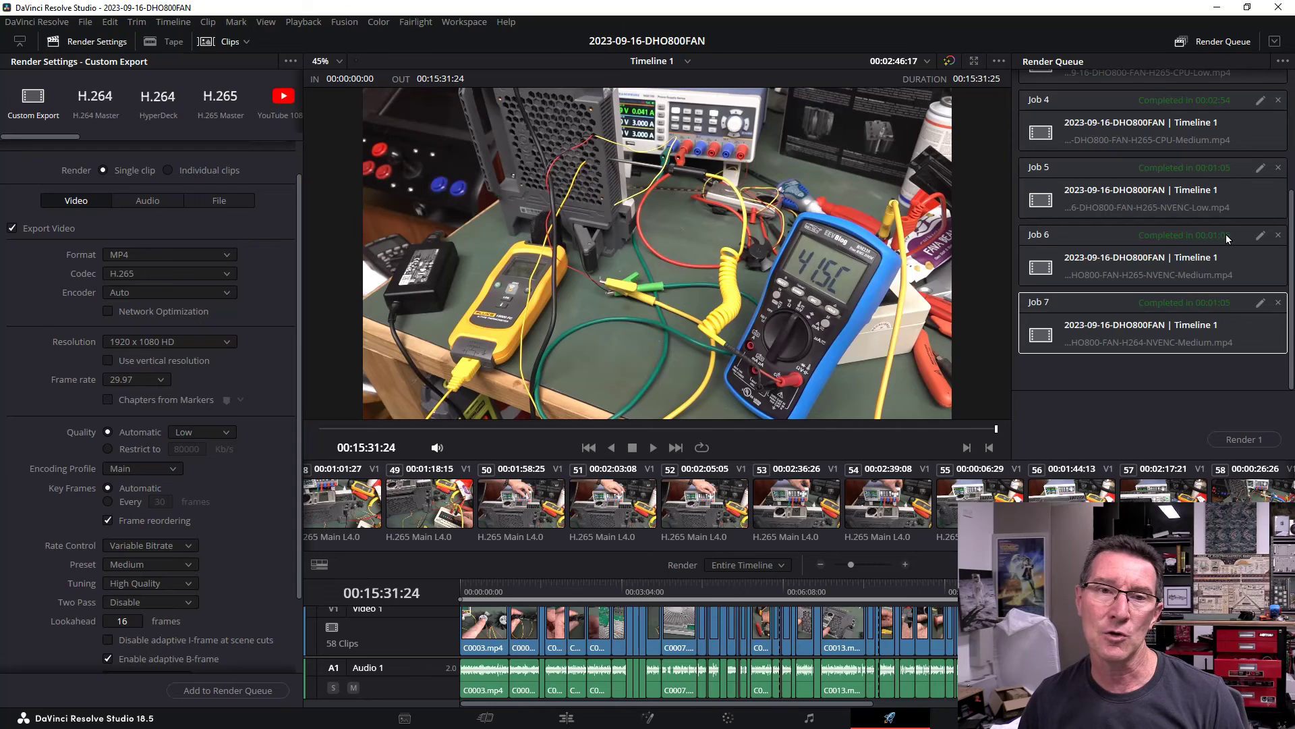
left_click_drag(1291, 229, 1290, 72)
scroll(1246, 241, "down", 4)
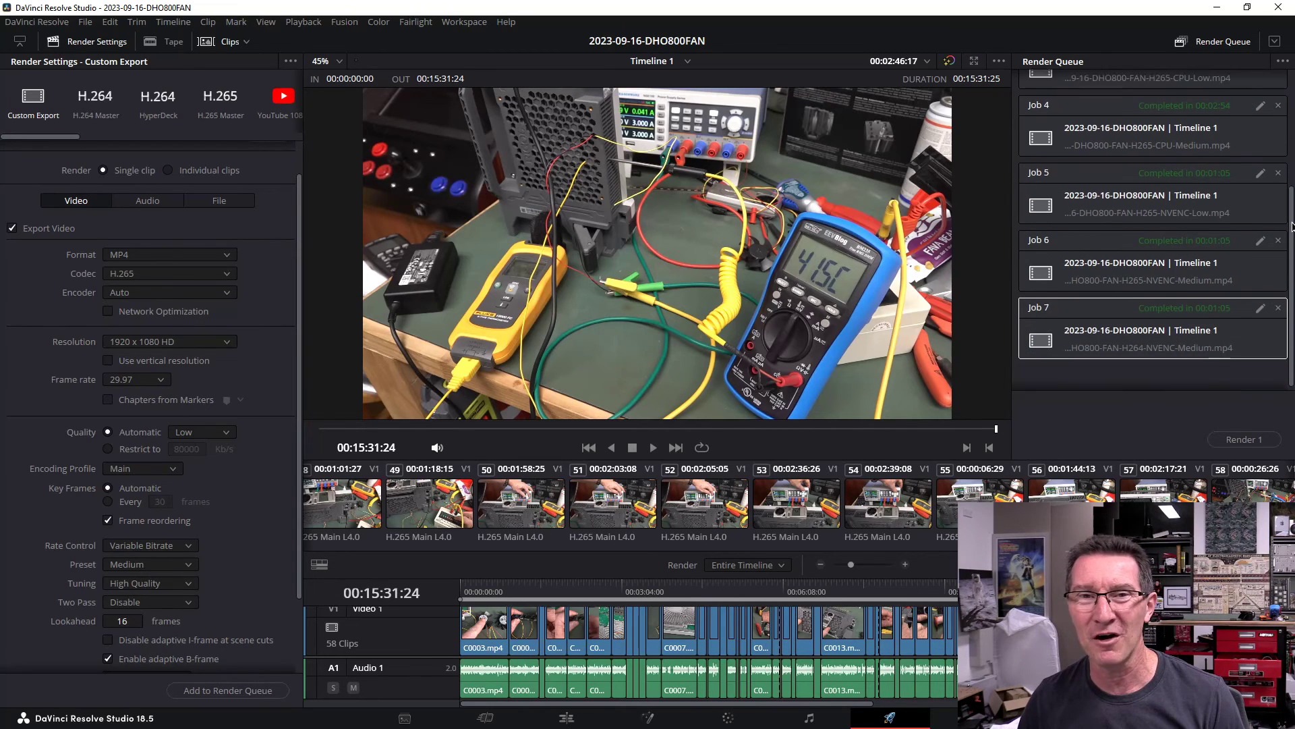